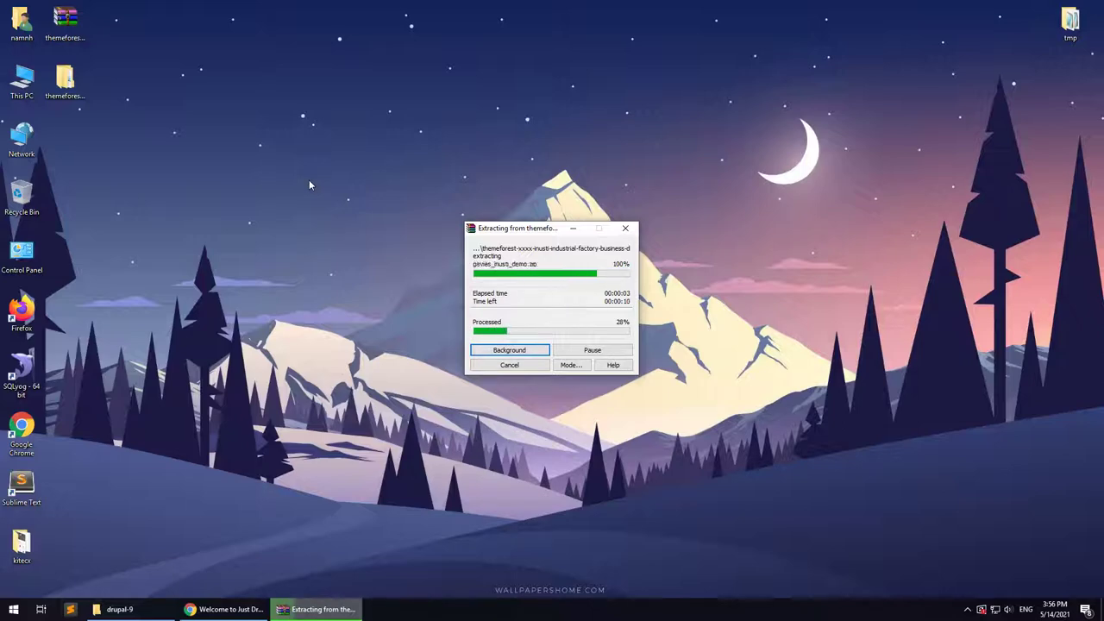
Open the extracted Inusti theme package folder on the desktop and look through its folders and zip archives
double_click(65, 80)
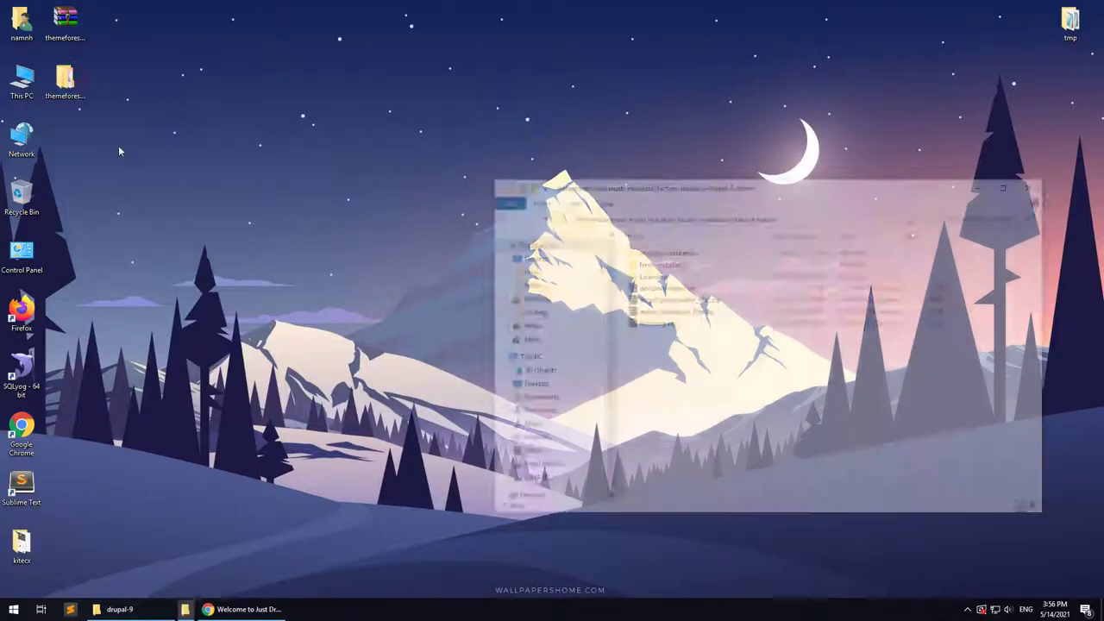
click(664, 250)
click(667, 262)
click(661, 274)
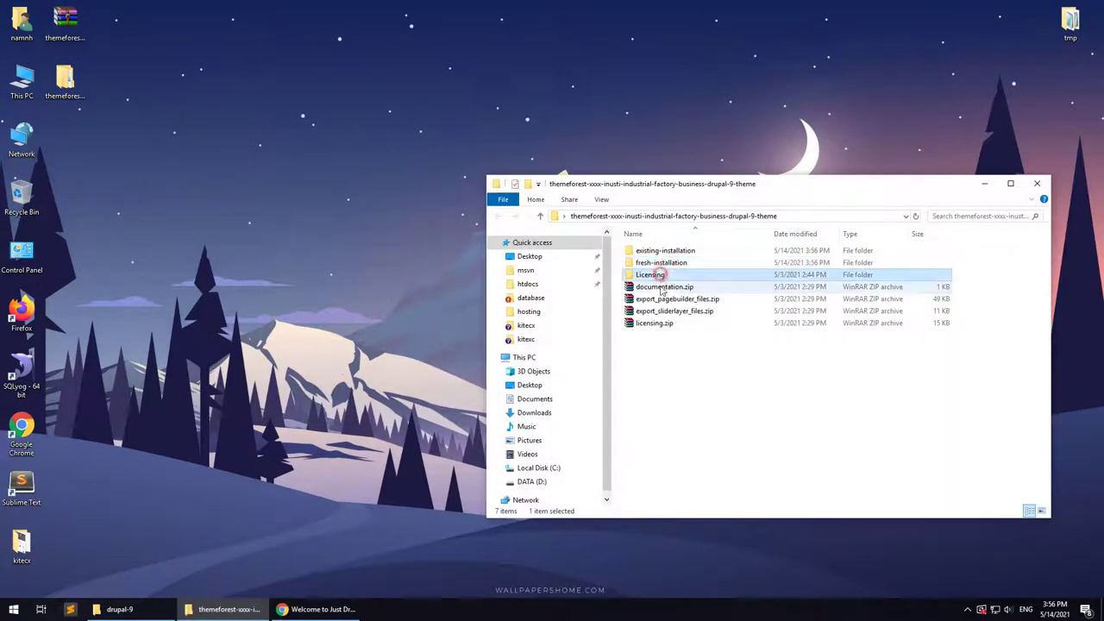
click(657, 286)
click(658, 299)
click(658, 312)
click(654, 322)
click(683, 365)
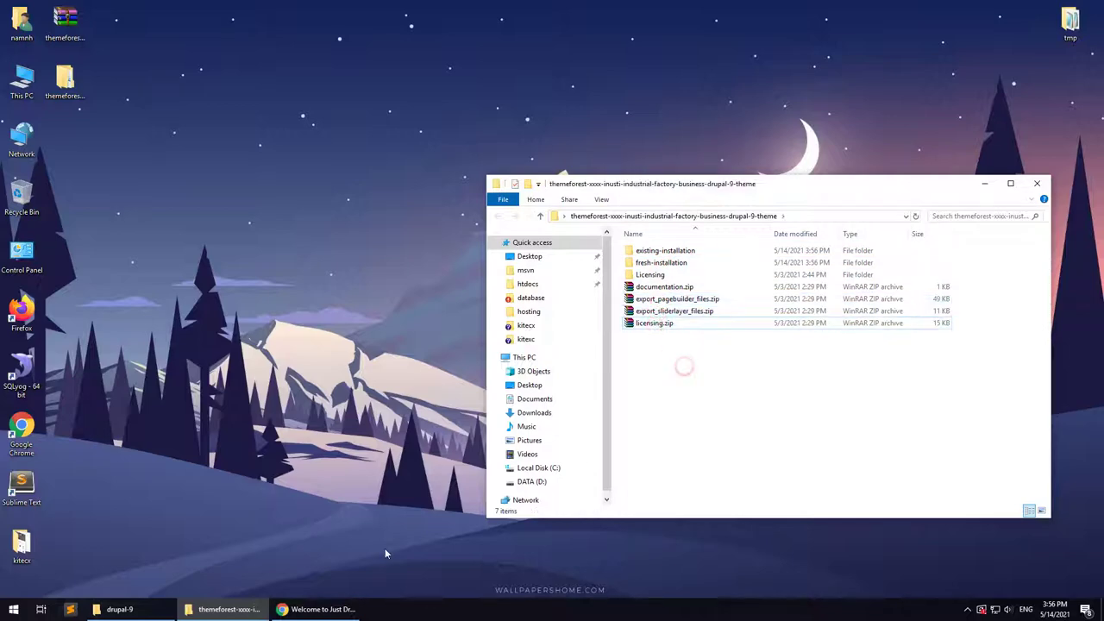
Check the local Drupal site's address in Chrome and switch to its drupal-9 folder in File Explorer
click(290, 611)
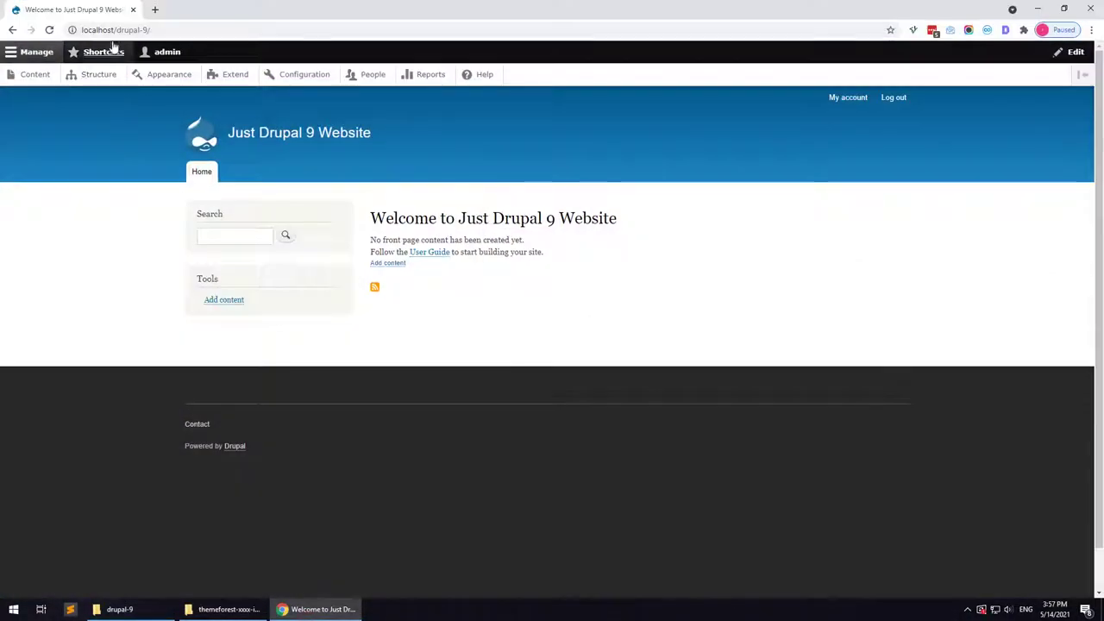
drag(117, 30, 185, 26)
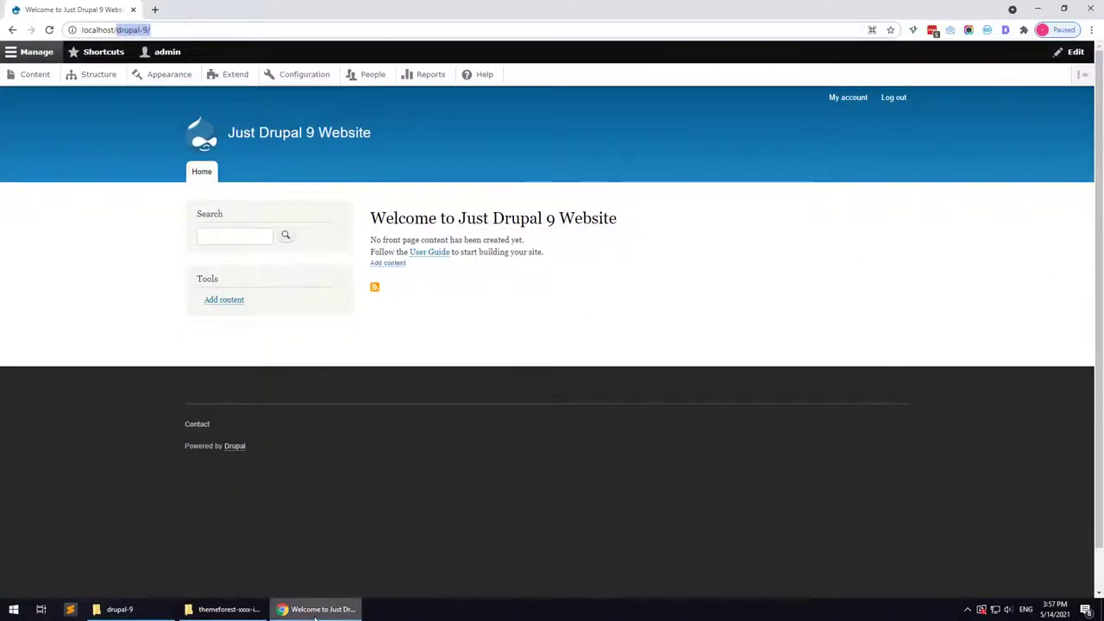
click(315, 611)
click(116, 609)
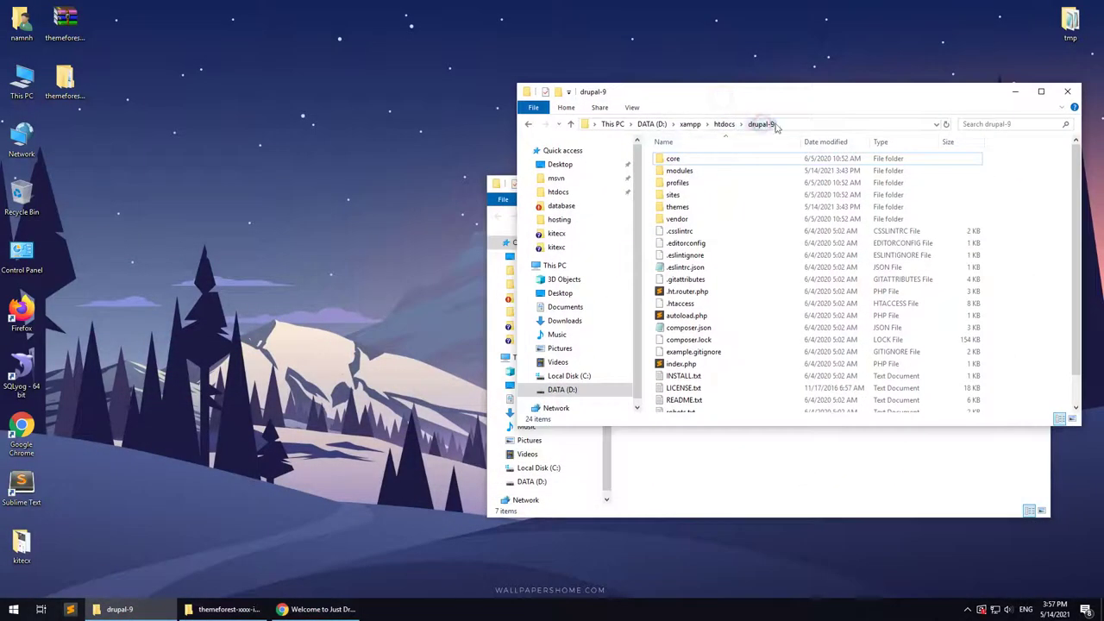
Place the theme package window beside the drupal-9 window and open its existing-installation folder
click(680, 446)
drag(762, 180, 241, 165)
double_click(181, 230)
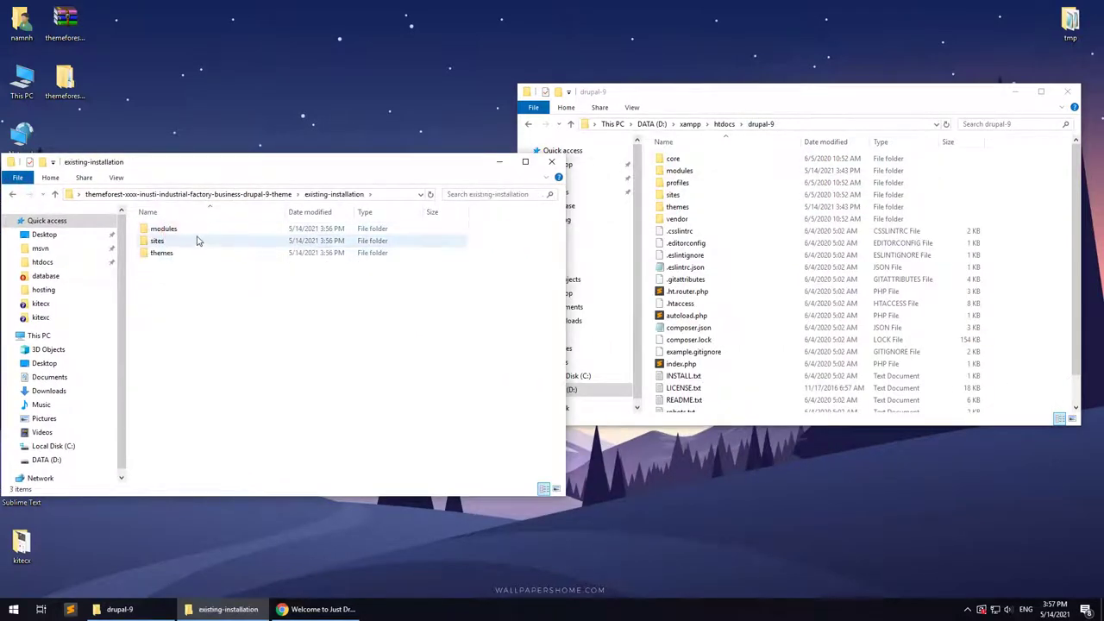
Copy the contrib and custom folders from the existing-installation modules folder into drupal-9's modules folder
double_click(198, 229)
click(667, 175)
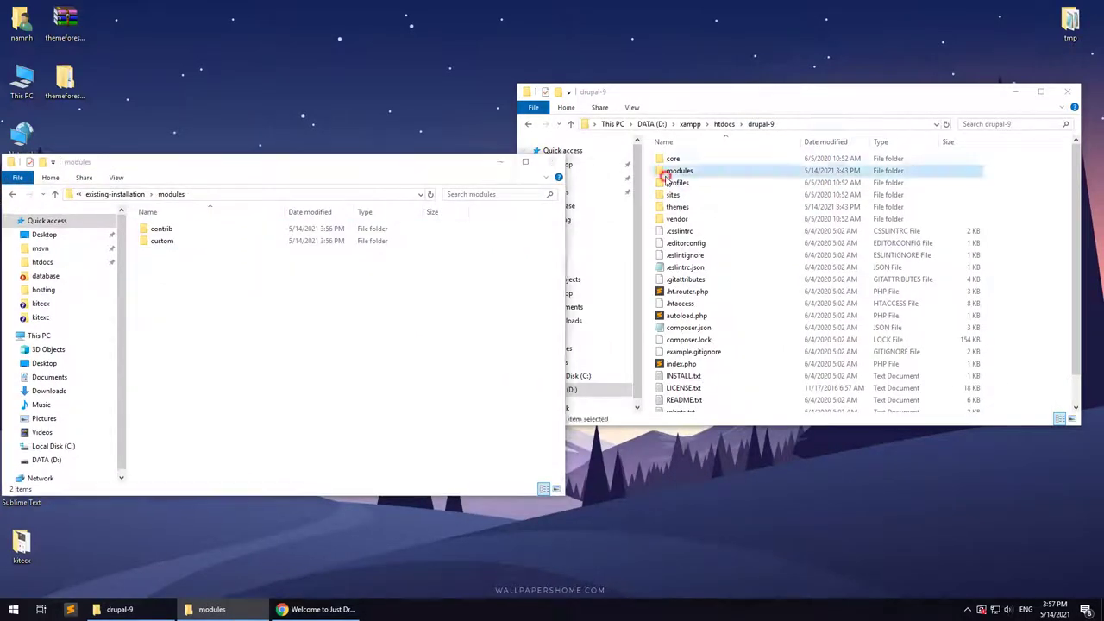
double_click(667, 171)
click(157, 240)
key(ctrl+a)
drag(163, 244, 727, 291)
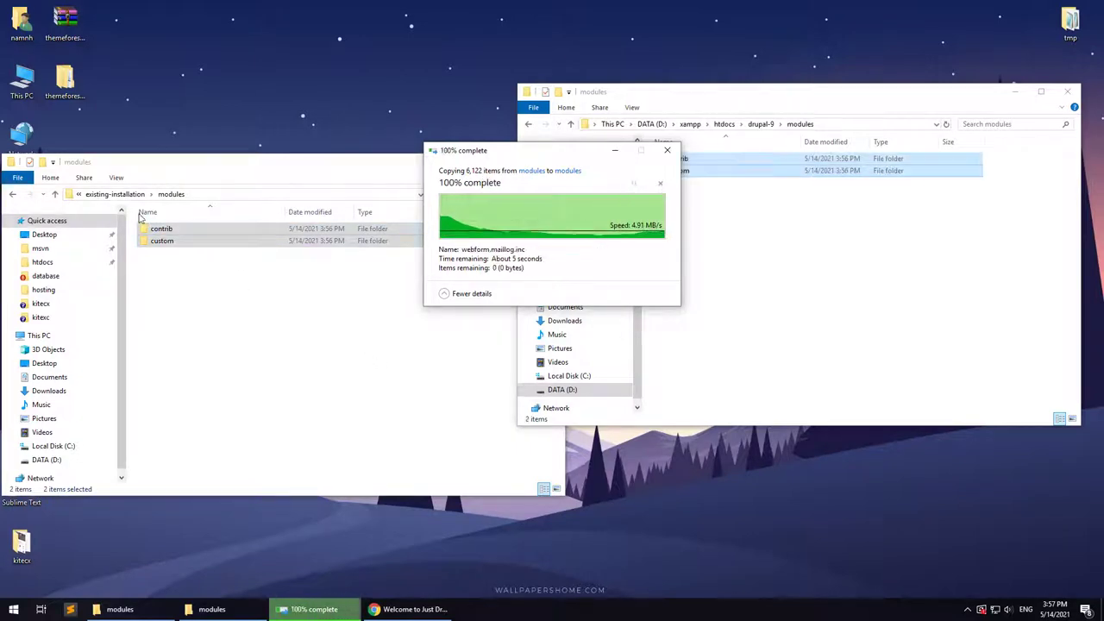
Copy the default folder from the existing-installation sites folder into drupal-9's sites folder
click(115, 195)
click(760, 123)
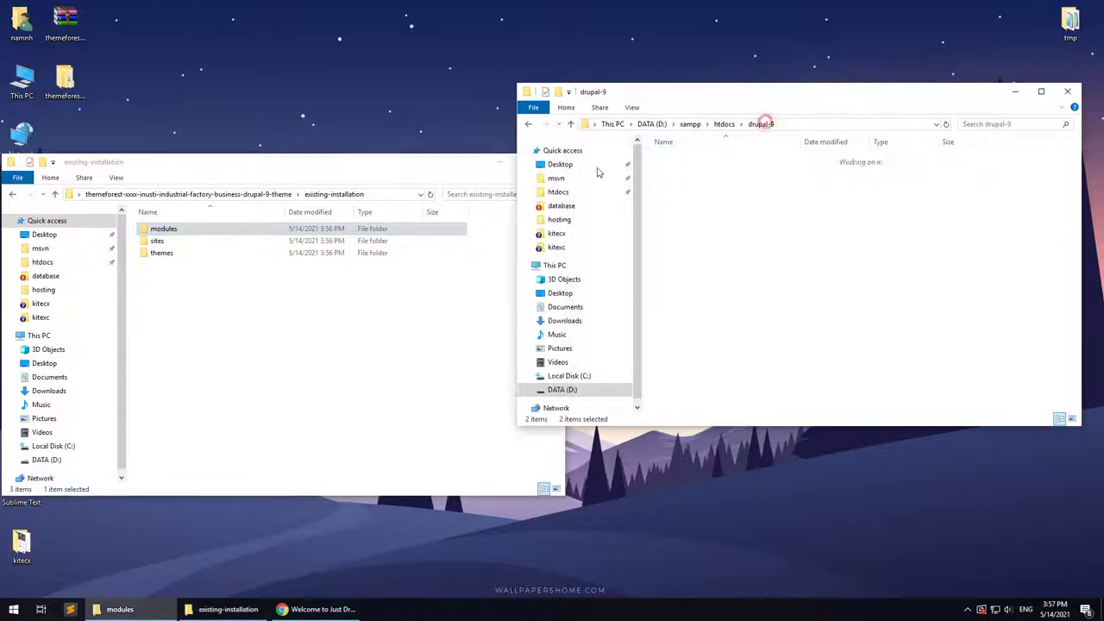
click(155, 241)
double_click(155, 241)
double_click(673, 194)
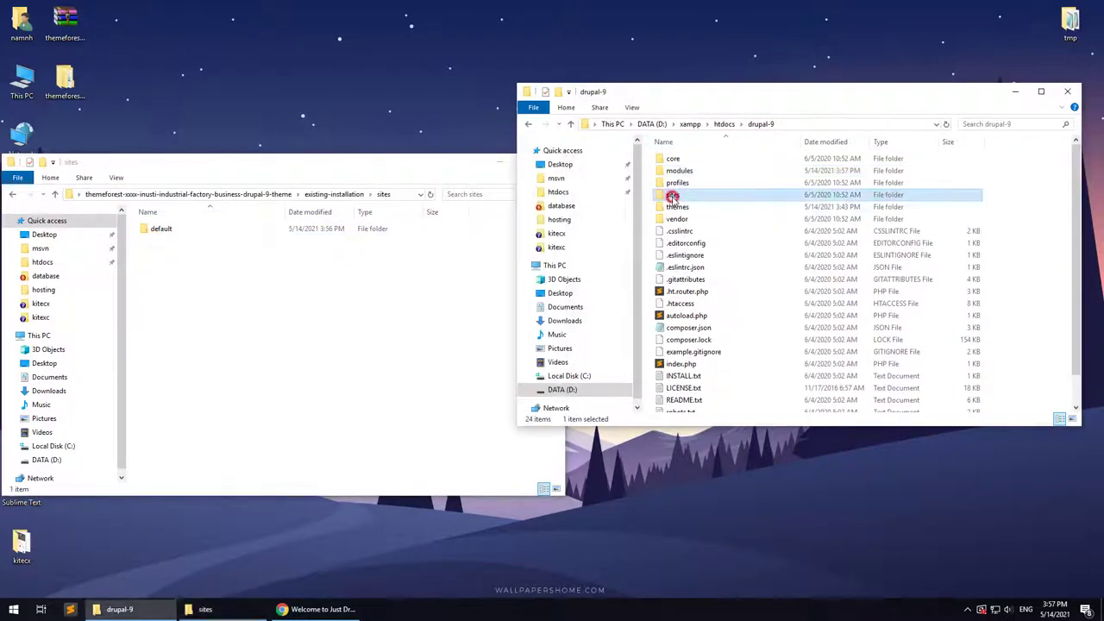
drag(172, 230, 759, 298)
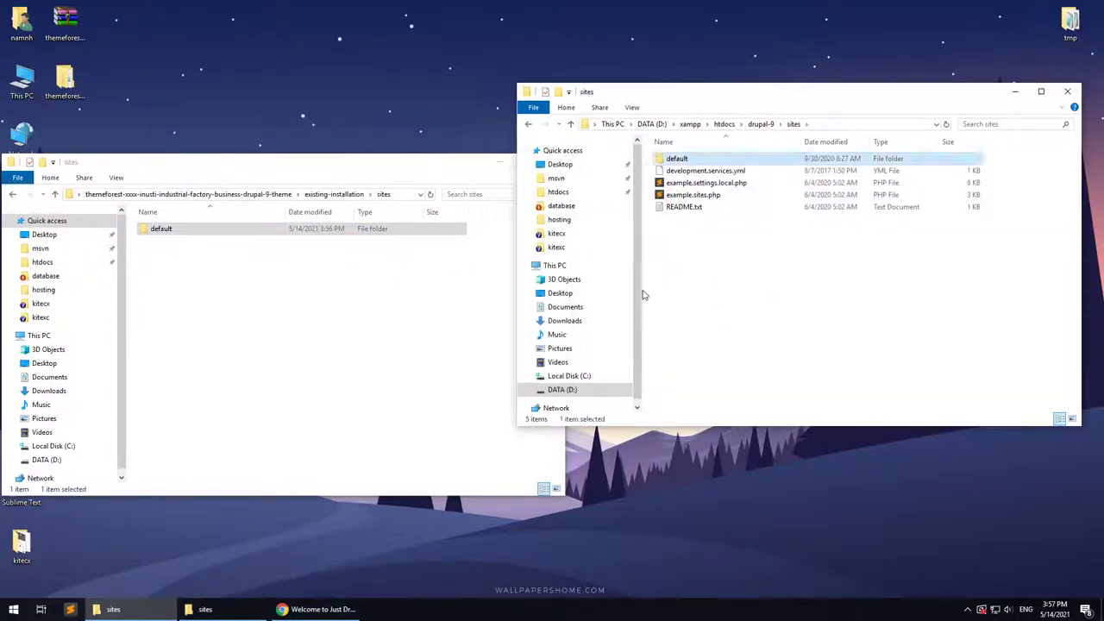
Copy the custom folder from the existing-installation themes folder into drupal-9's themes folder and check the copy's contents
click(321, 194)
click(761, 124)
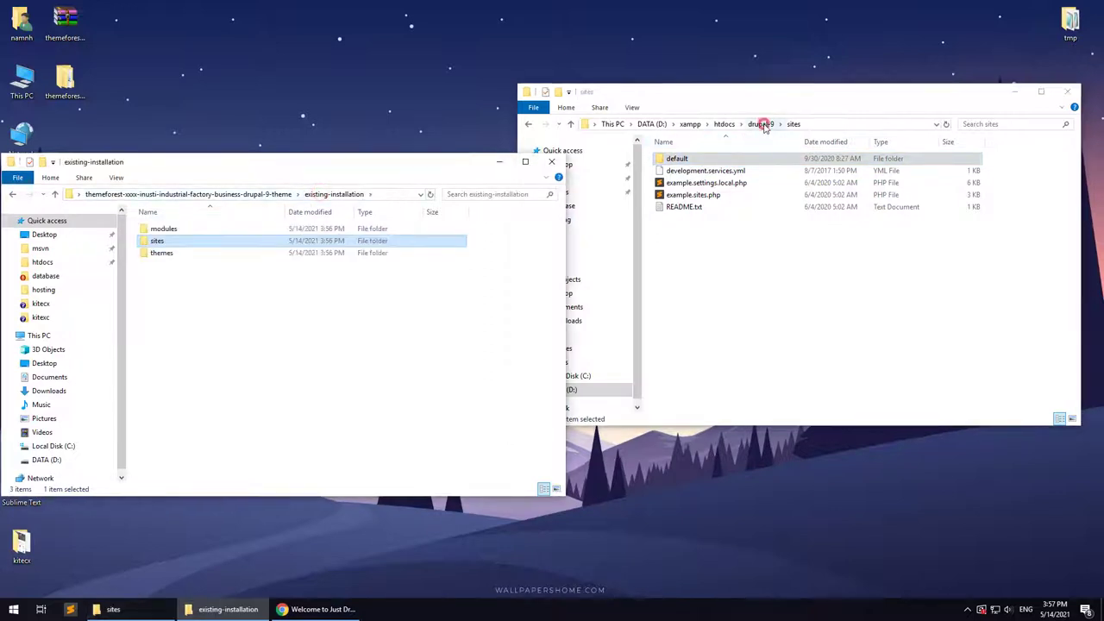
click(696, 208)
double_click(696, 208)
double_click(162, 252)
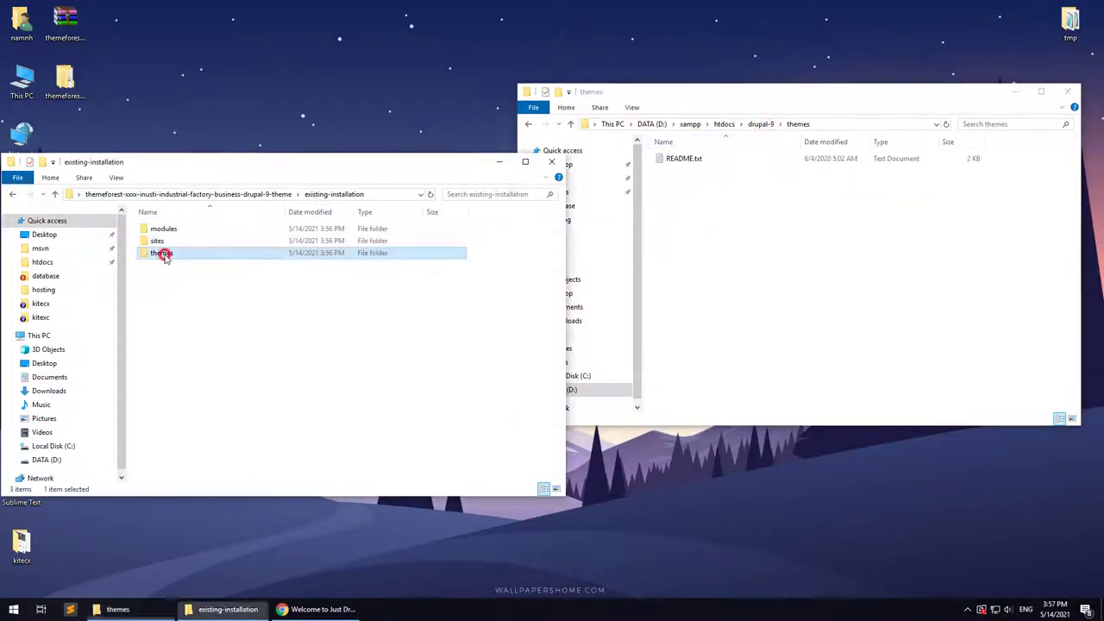
drag(164, 230, 751, 235)
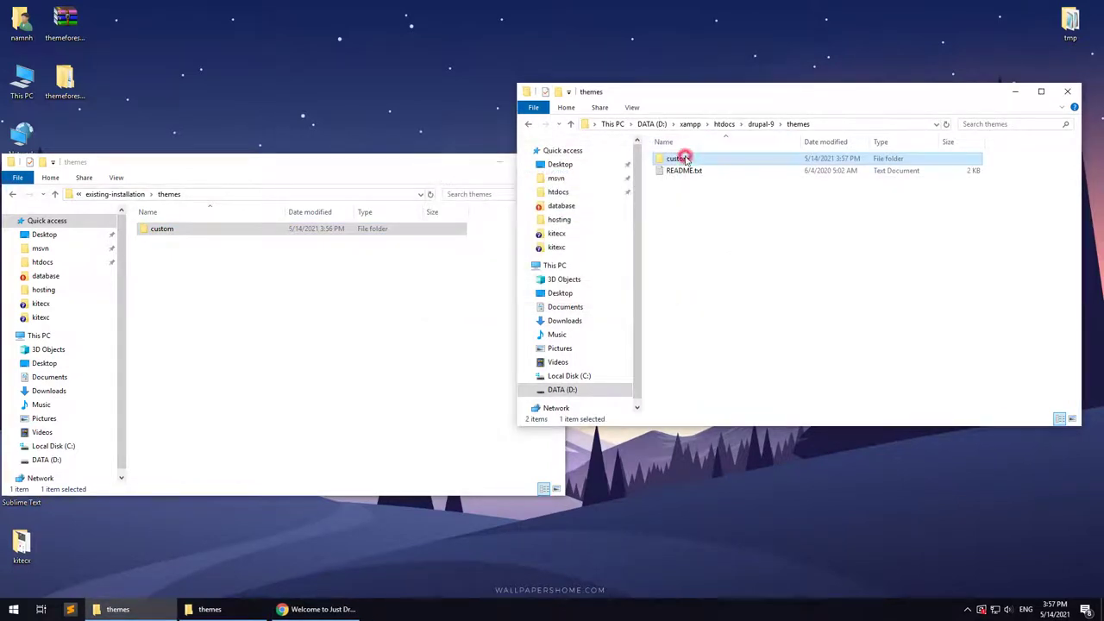
double_click(686, 160)
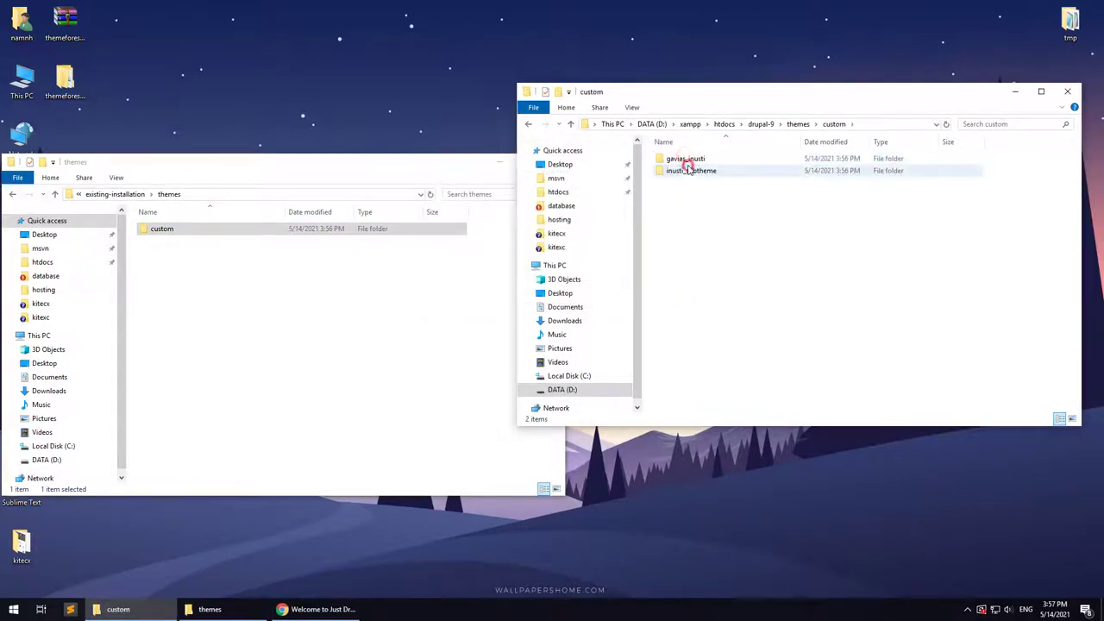
click(526, 126)
Switch to Chrome and install Inusti sub-theme 9.x as the Drupal site's default theme
click(317, 610)
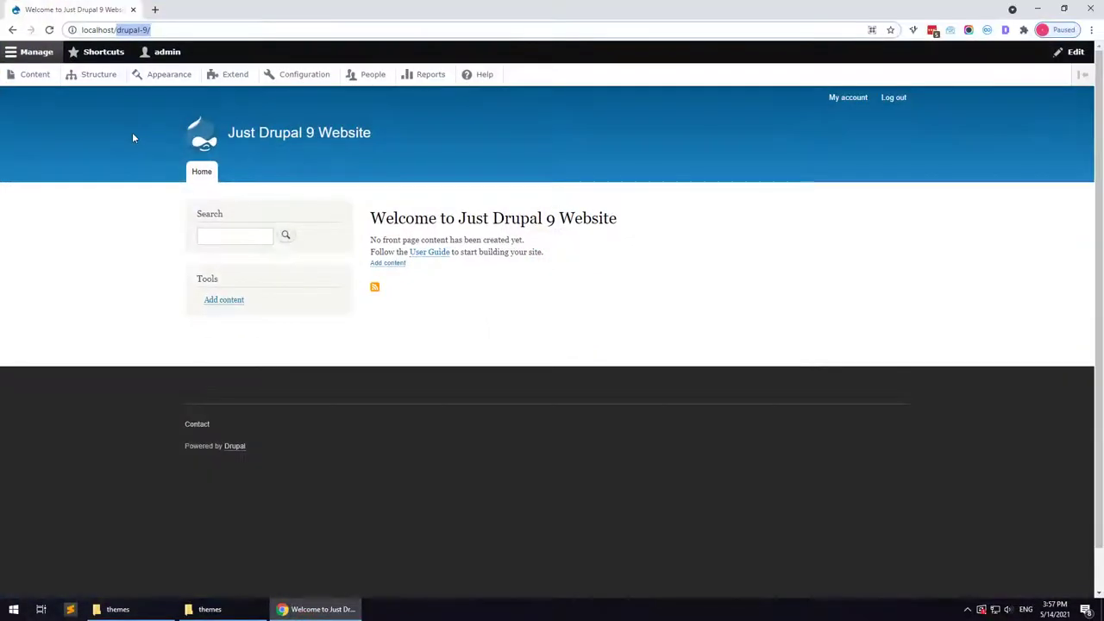
click(169, 76)
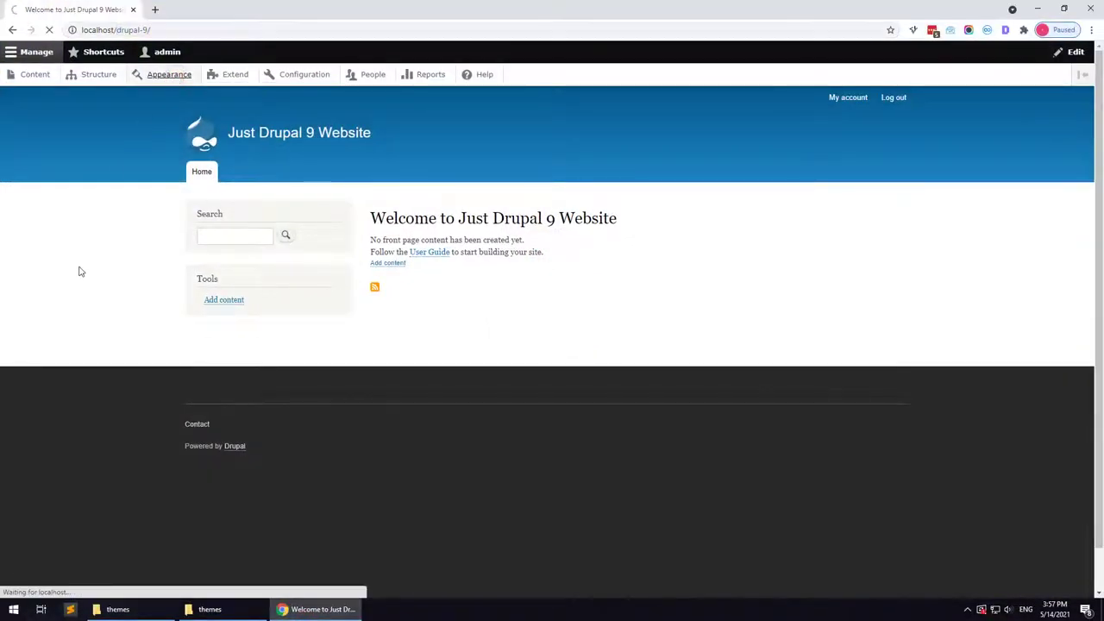
scroll(259, 397, down, 5)
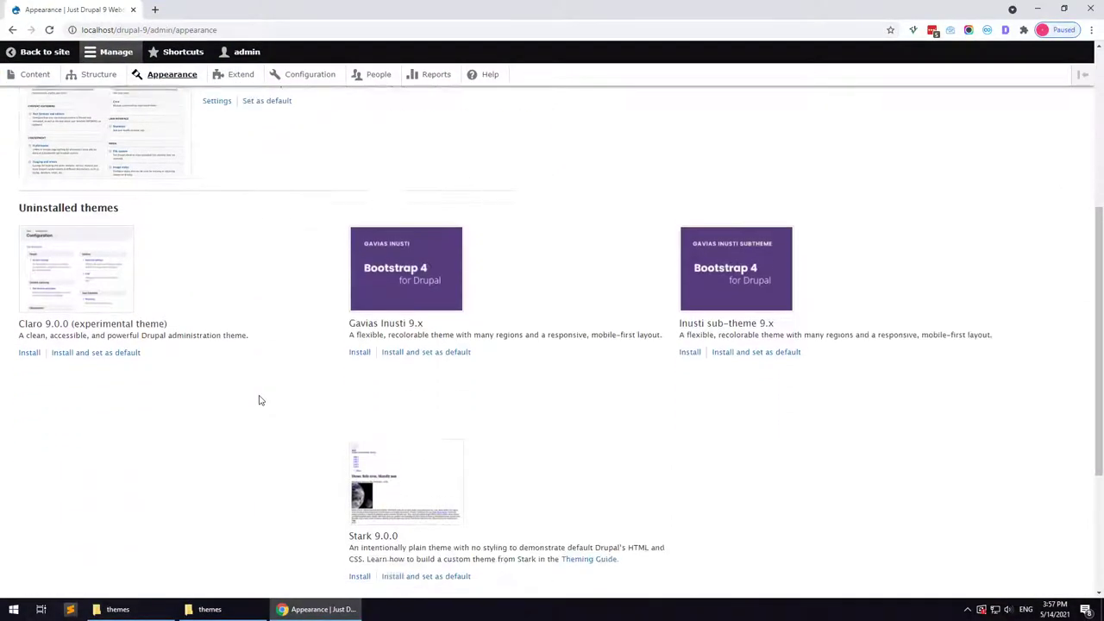
drag(706, 366, 796, 360)
click(779, 451)
click(764, 393)
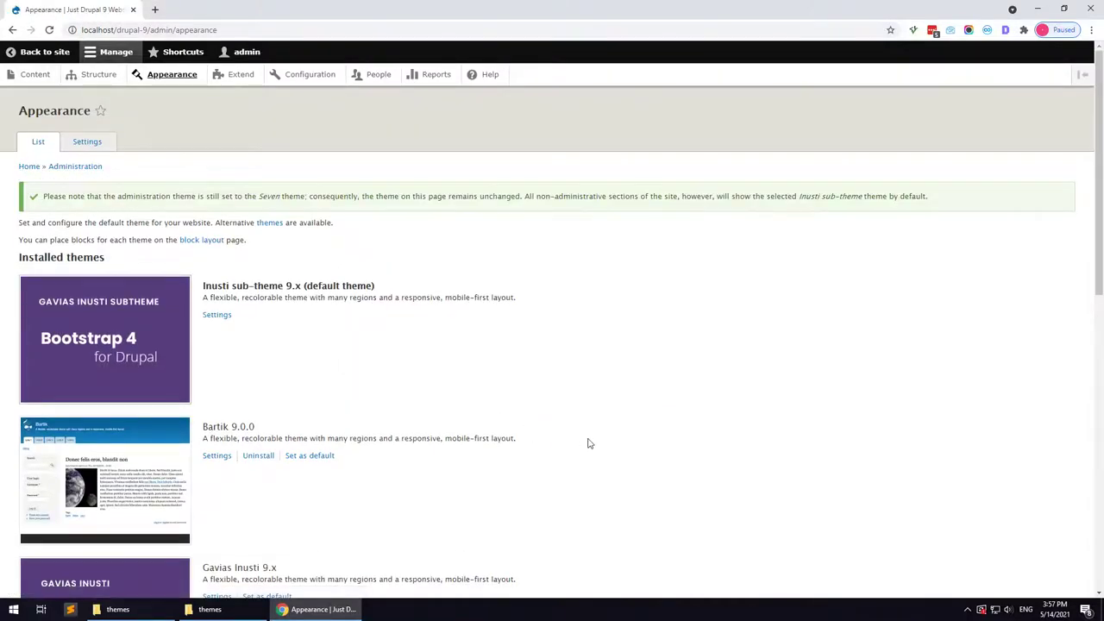
Filter the modules by "gavias" and install Gavias Custom View, Gavias Inusti Themer, Gavias Page Builder, Gavias SliderLayer and Gavias Themer
click(249, 76)
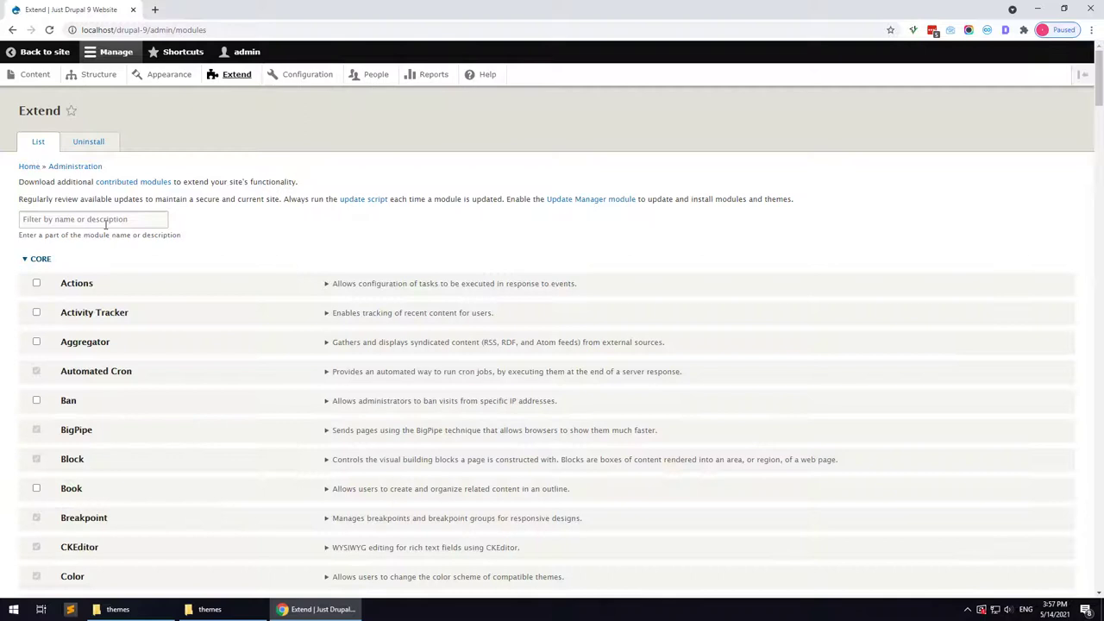
click(108, 220)
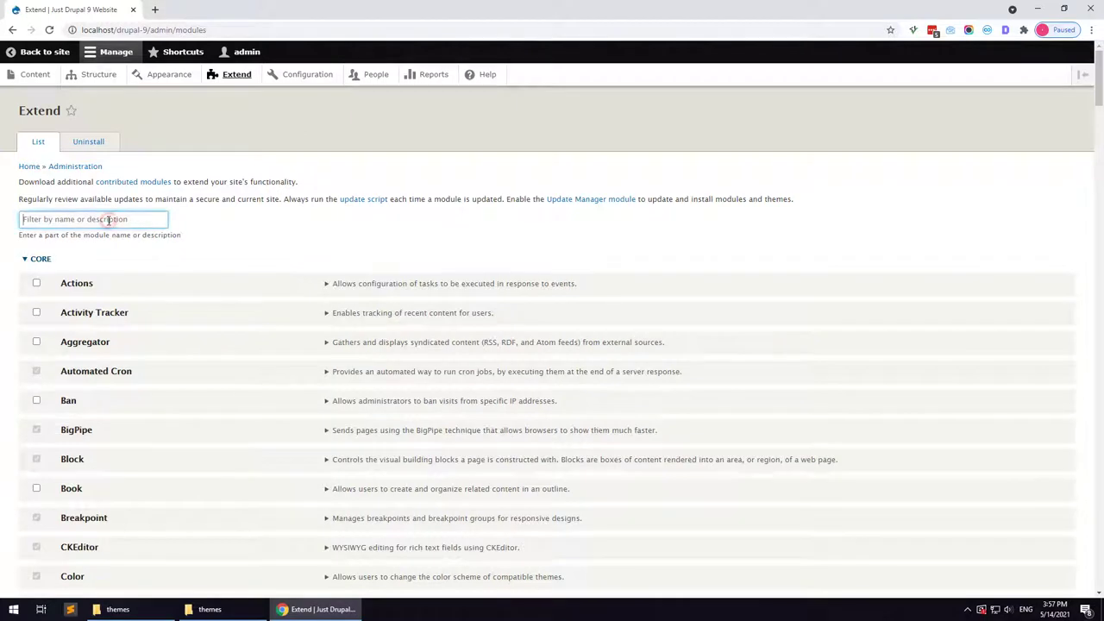
text(gavias)
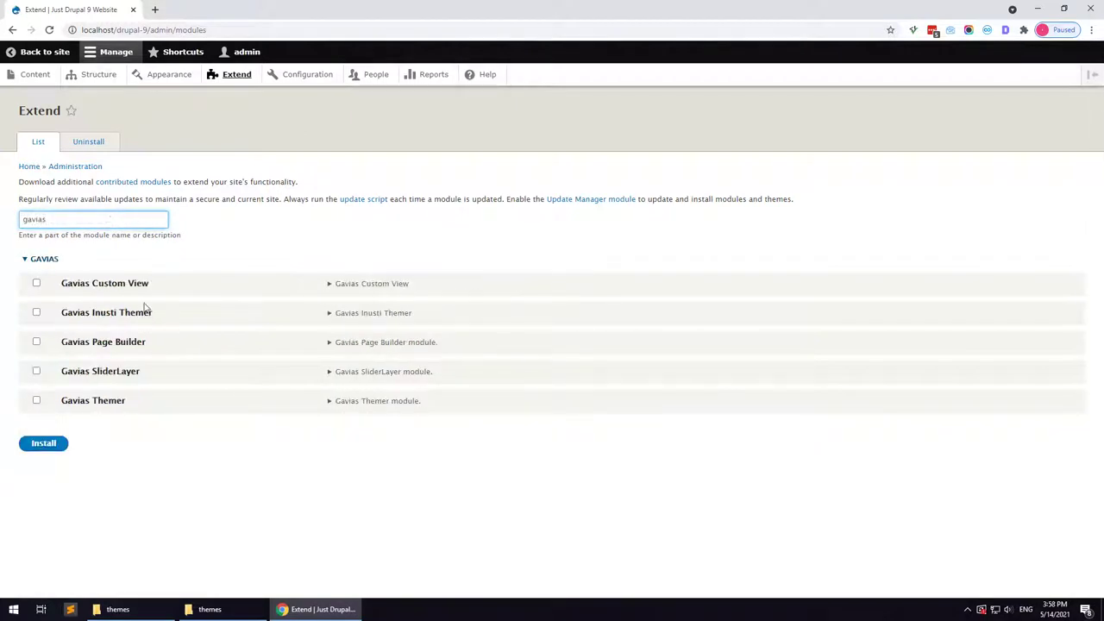
click(140, 285)
click(136, 312)
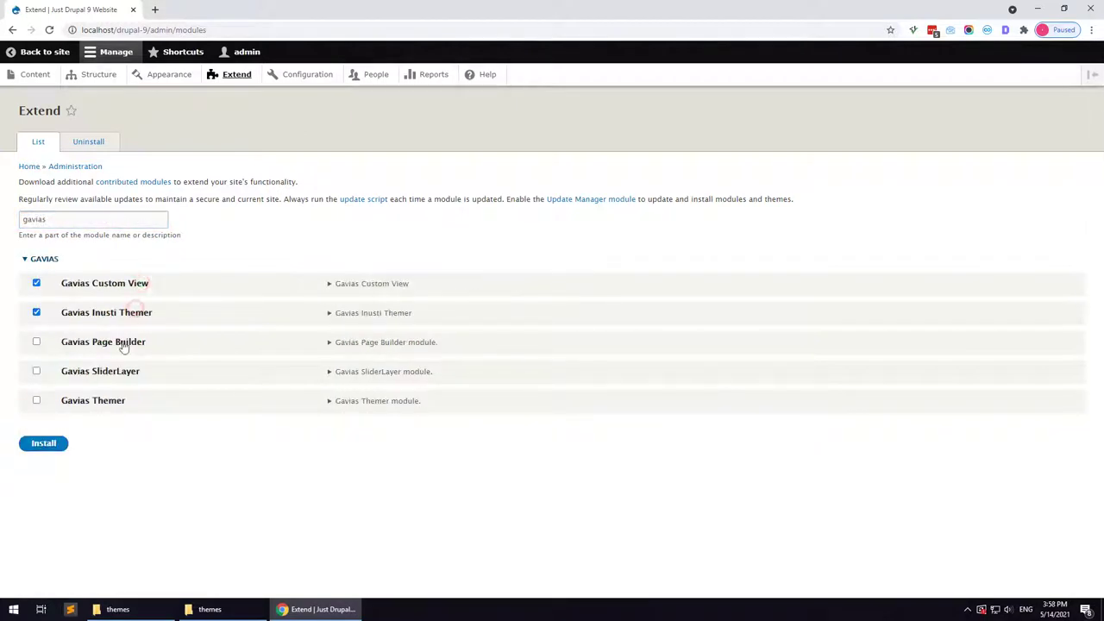
click(113, 373)
click(96, 405)
click(57, 449)
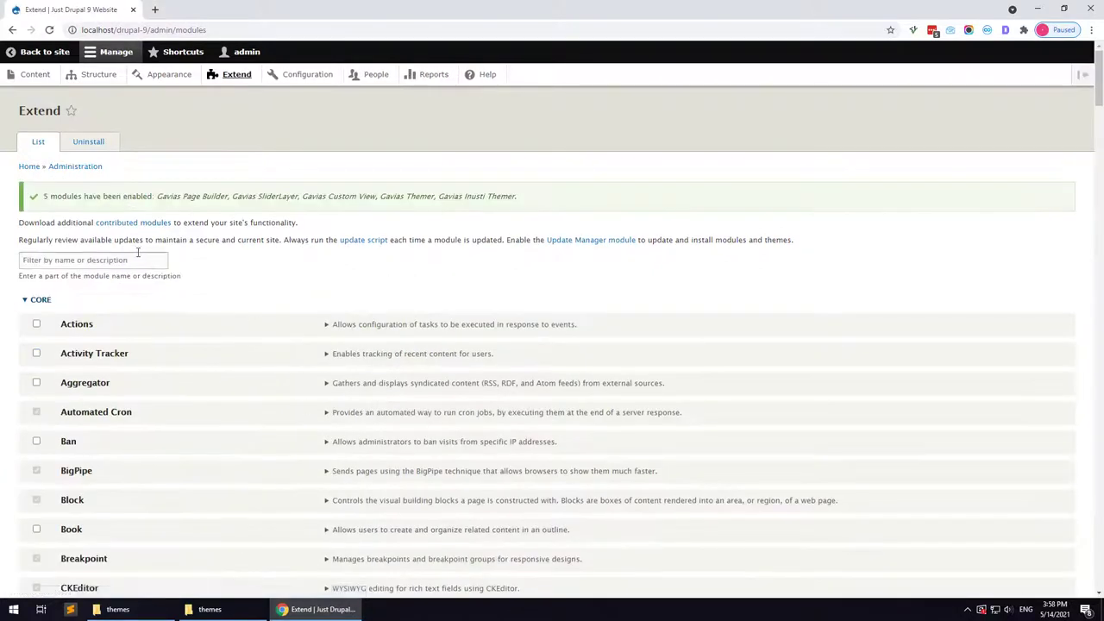
Filter the modules by "inu" and install Inusti Features with its required modules
click(137, 258)
text(inu)
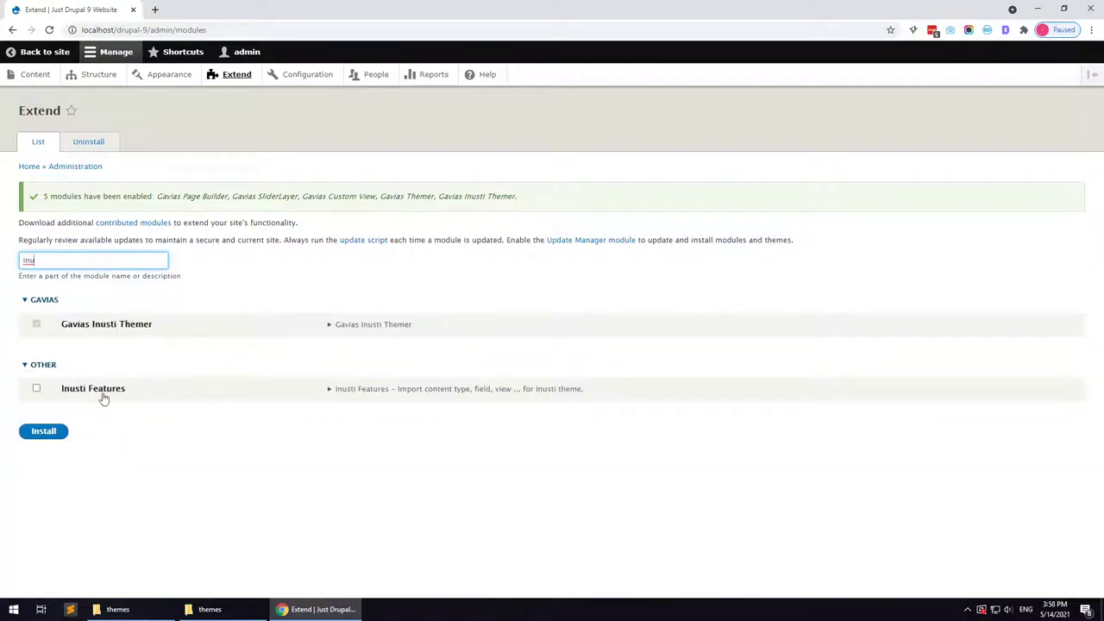
click(102, 388)
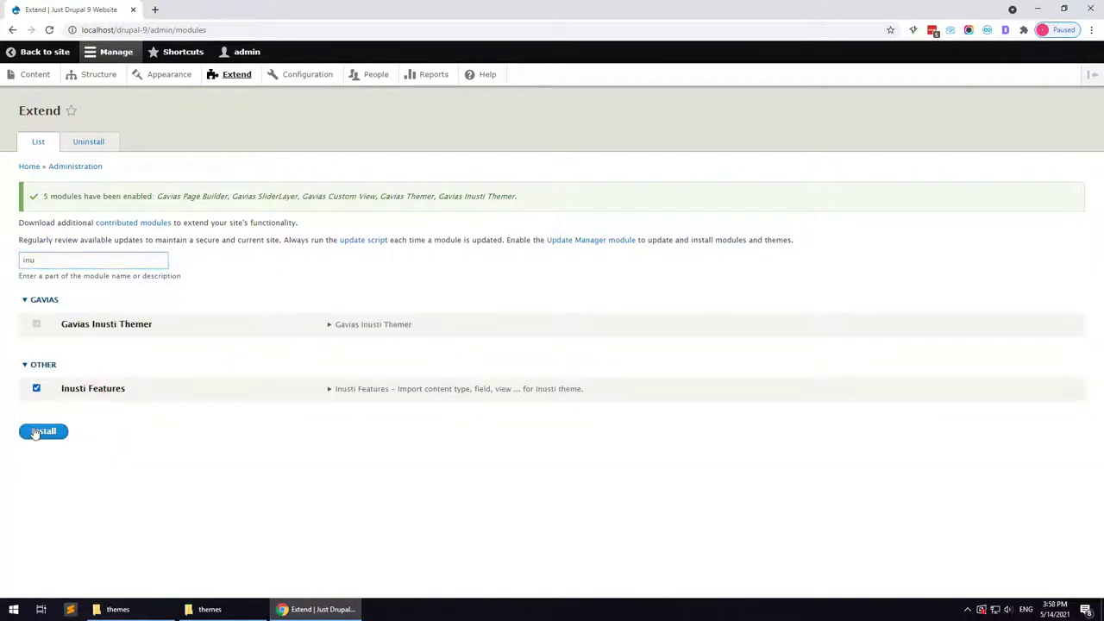
click(43, 430)
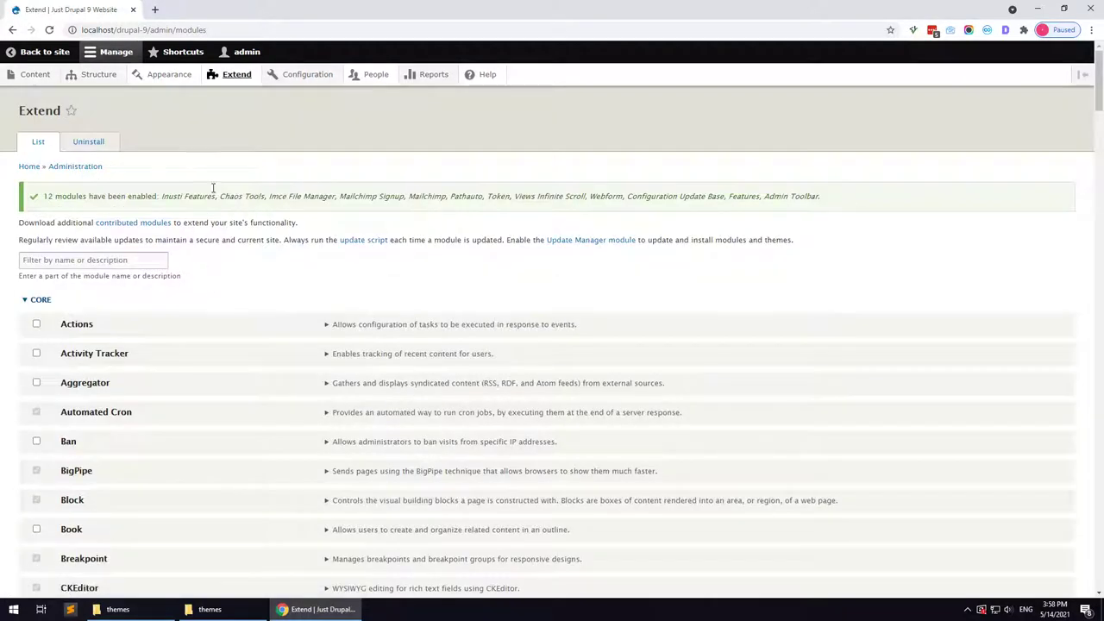
Open the block layout page and assign the Search block to the Search region
mouse_move(124, 81)
click(99, 98)
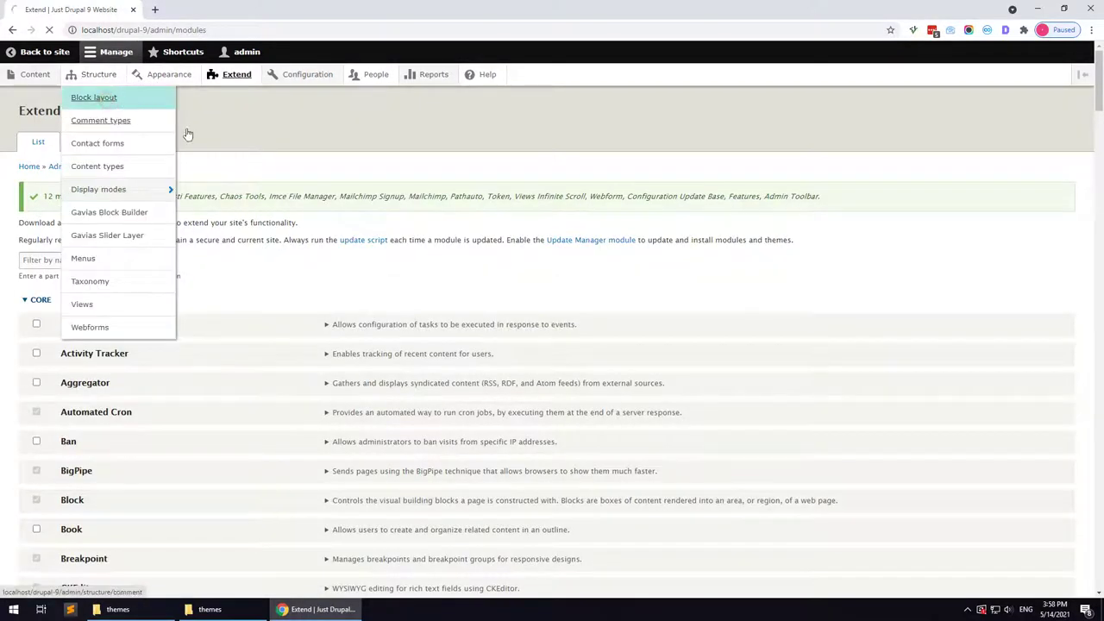
scroll(548, 255, down, 2)
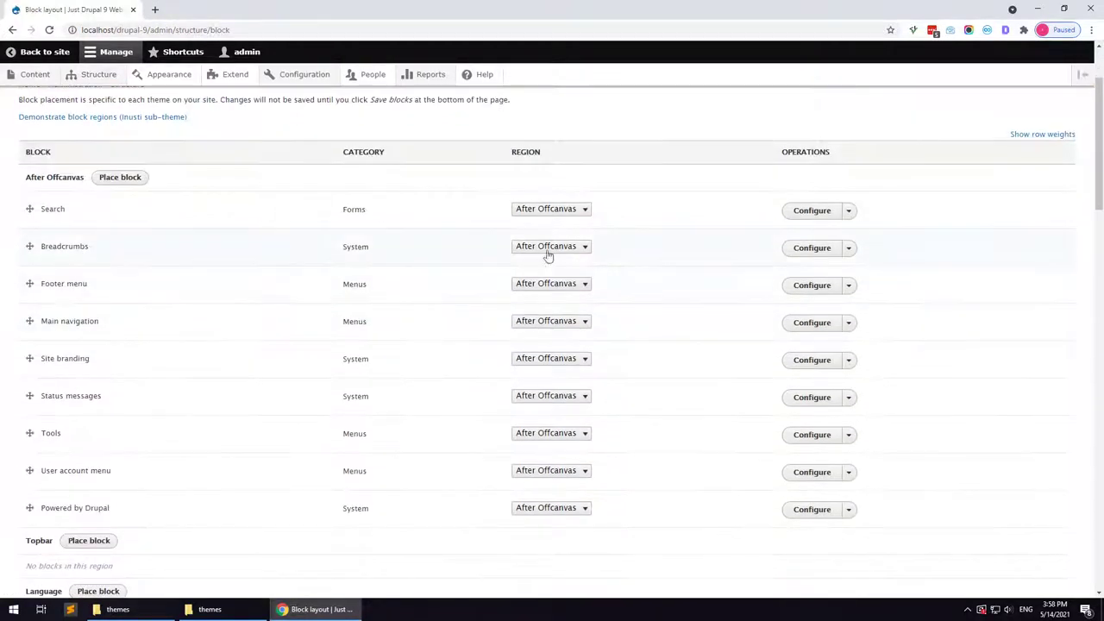
click(545, 210)
click(544, 272)
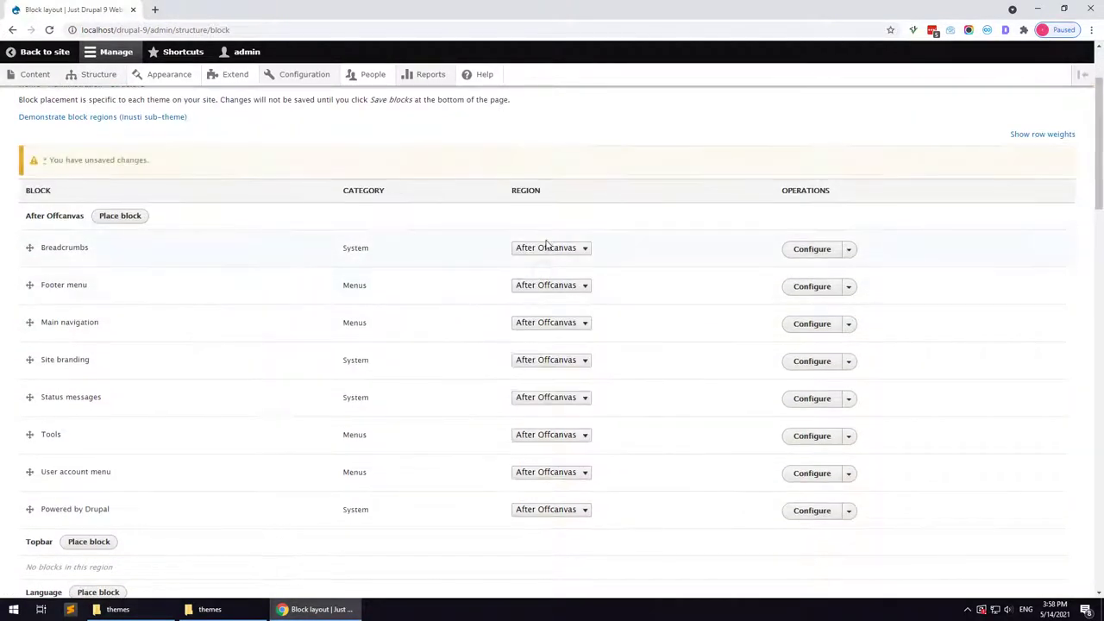
Assign the Breadcrumbs block to the Breadcrumbs region
click(543, 249)
key(Down)
key(Down)
key(Down)
key(Down)
key(Down)
key(Down)
key(Down)
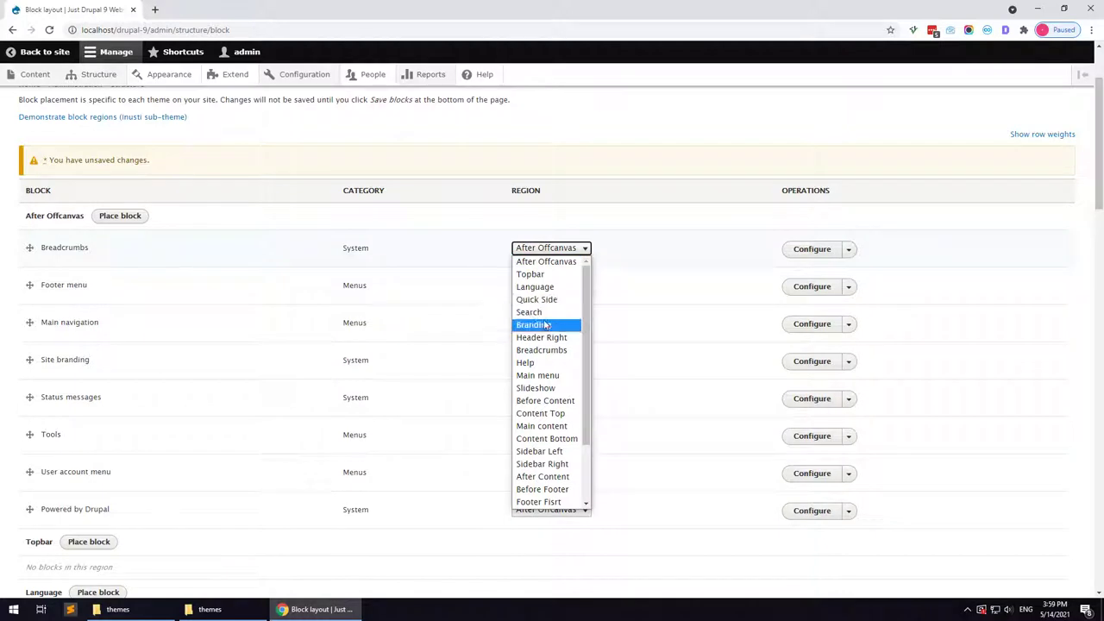
key(Return)
Move the Footer menu block out of the After Offcanvas region
click(544, 248)
key(Down)
key(Down)
key(Down)
key(Down)
key(Down)
key(Down)
key(Down)
key(Down)
key(Down)
key(Down)
key(Down)
key(Down)
key(Down)
key(Down)
key(Down)
key(Down)
key(Down)
key(Down)
key(Down)
key(Down)
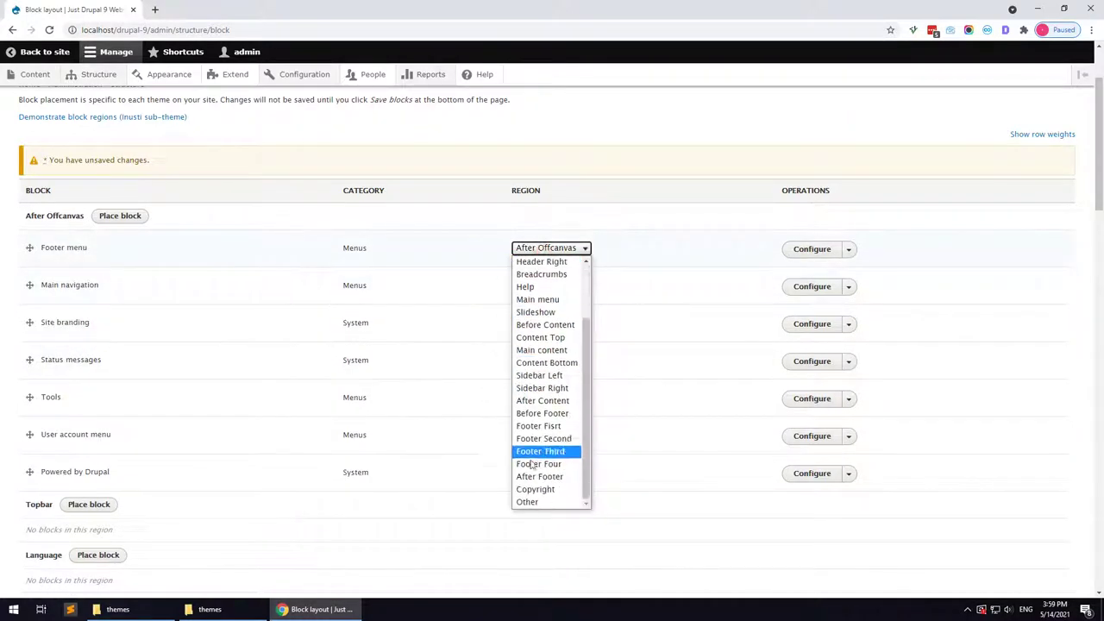
key(Return)
Assign the Main navigation block to the Main menu region and the Site branding block to the Branding region
click(552, 248)
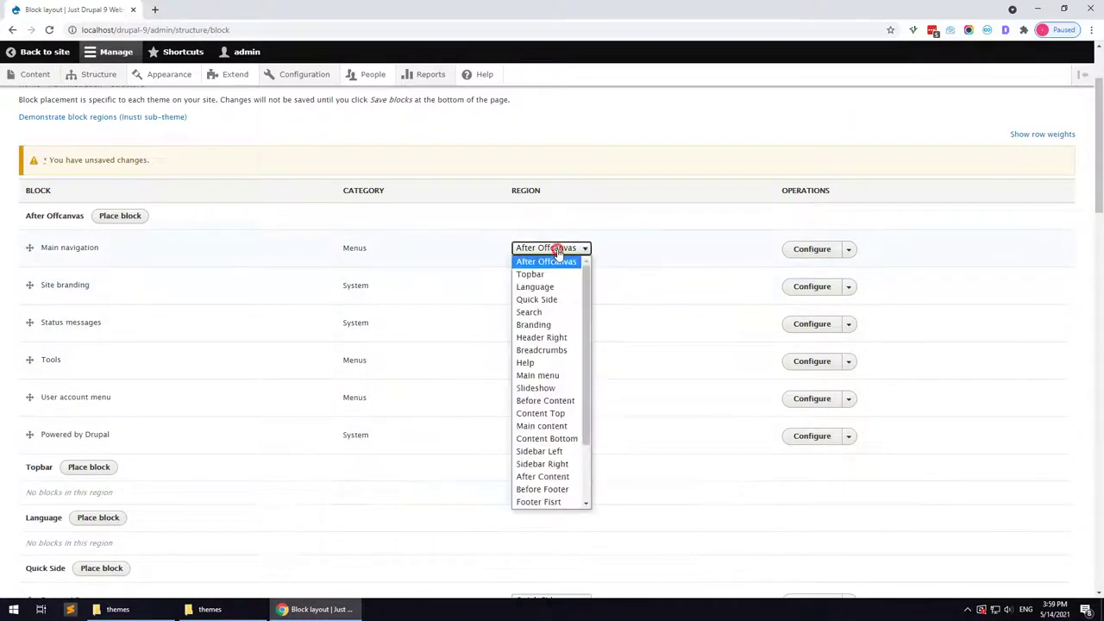
click(528, 376)
click(541, 250)
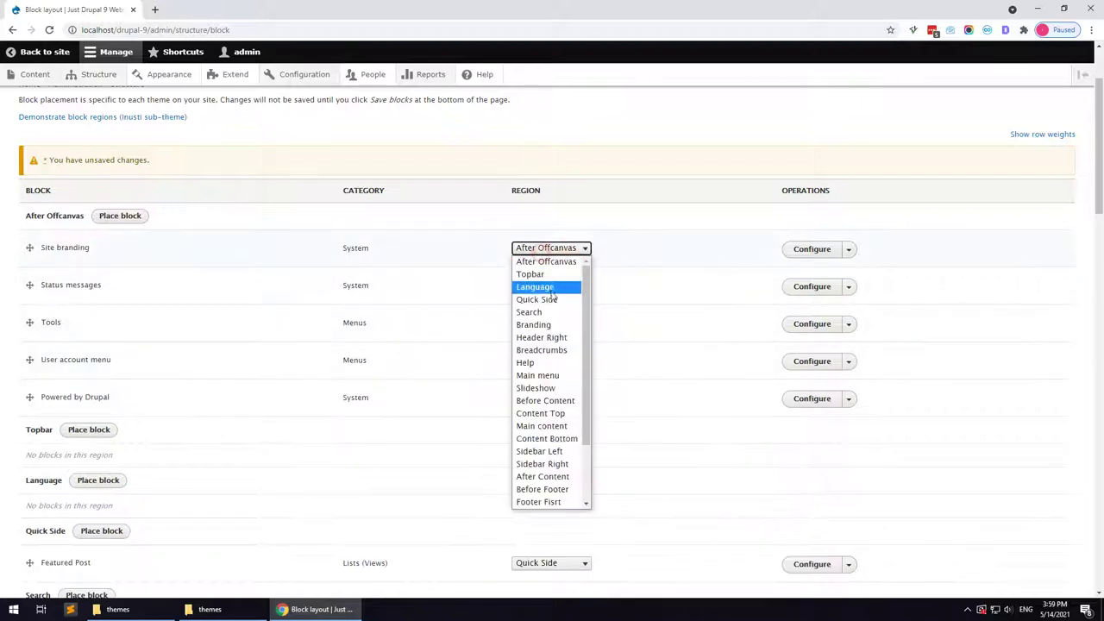
click(546, 323)
Assign the Status messages block to the Help region and the Tools block to the Other region
click(546, 249)
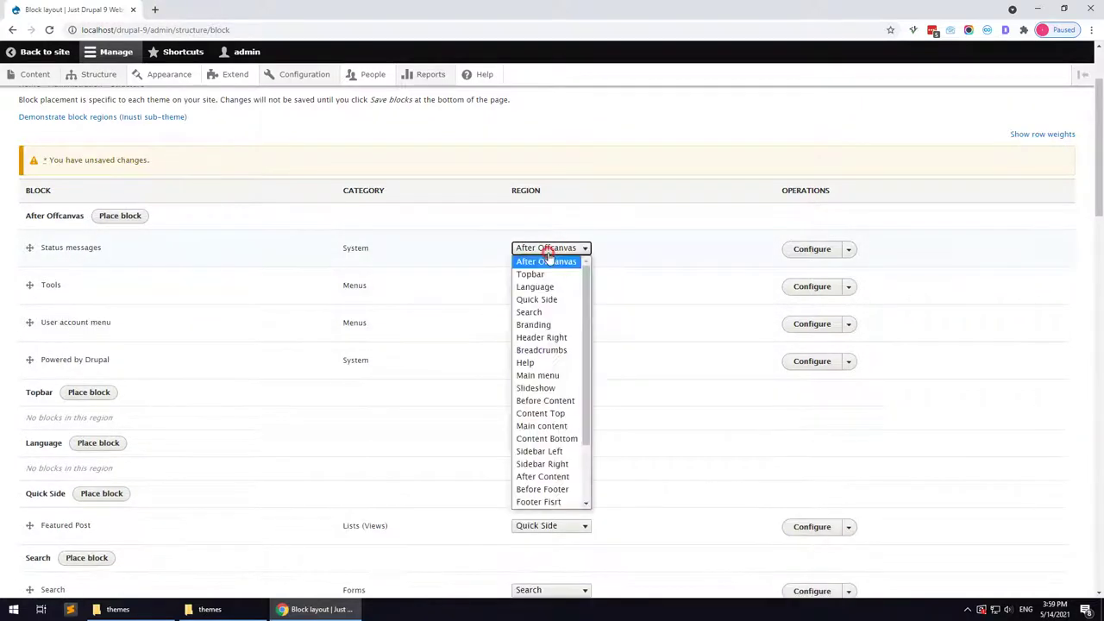
click(546, 366)
click(554, 250)
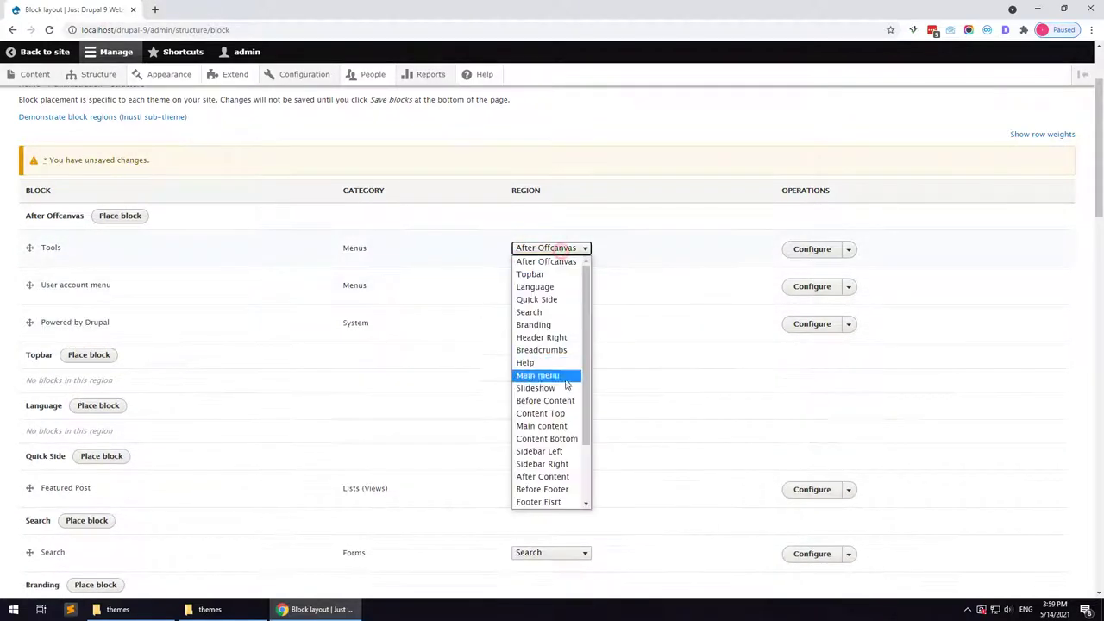
scroll(552, 483, down, 2)
click(553, 502)
Assign the User account menu block to the Other region and the Powered by Drupal block to the Copyright region
click(568, 252)
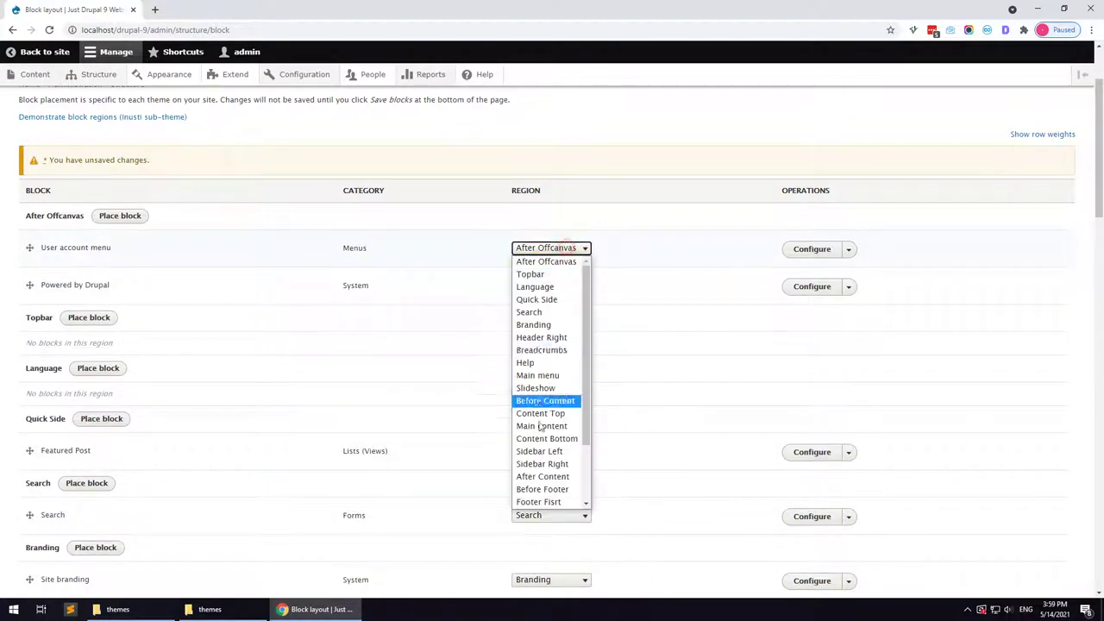
scroll(543, 436, down, 2)
click(539, 499)
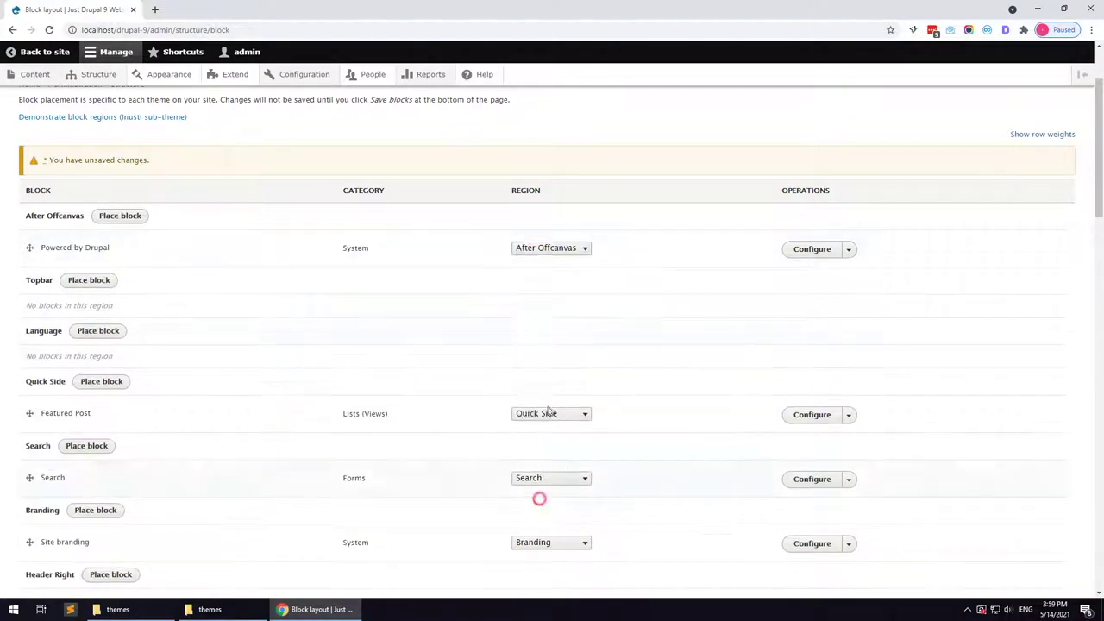
click(552, 251)
scroll(547, 466, down, 2)
click(541, 489)
In the Main content region, move the Page title block to Other and the Tabs block to Help
scroll(306, 461, down, 10)
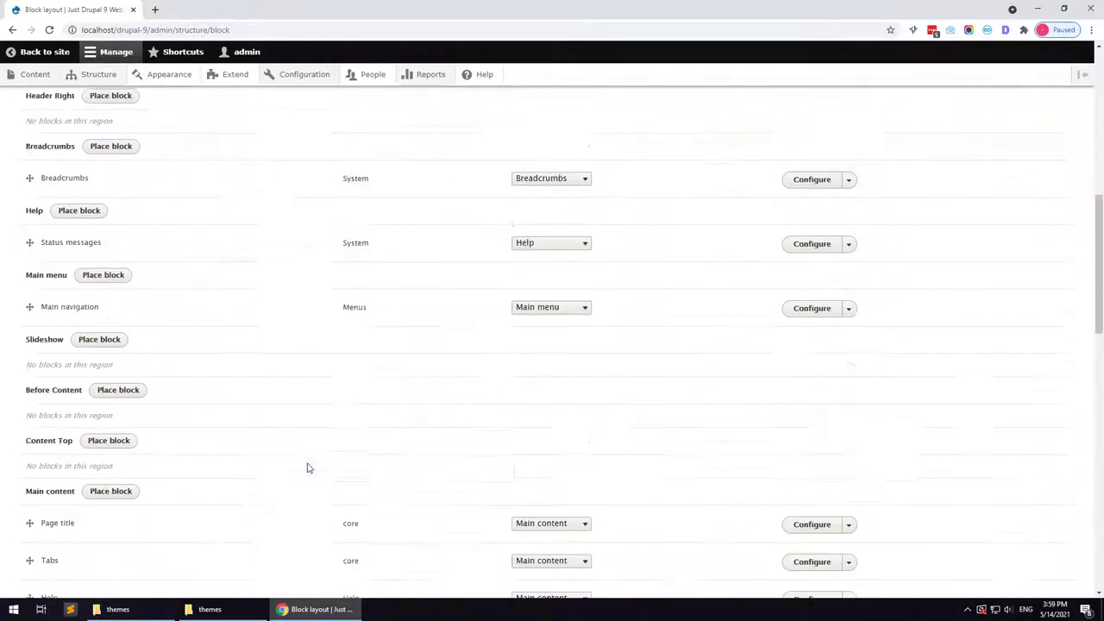
scroll(278, 427, up, 1)
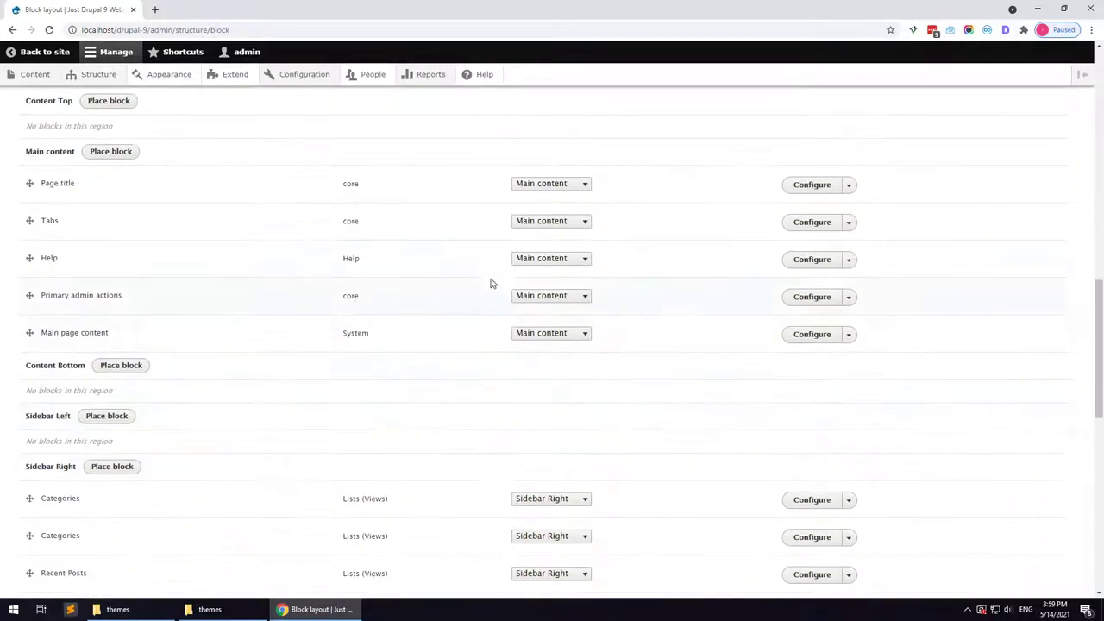
click(556, 183)
scroll(539, 405, down, 2)
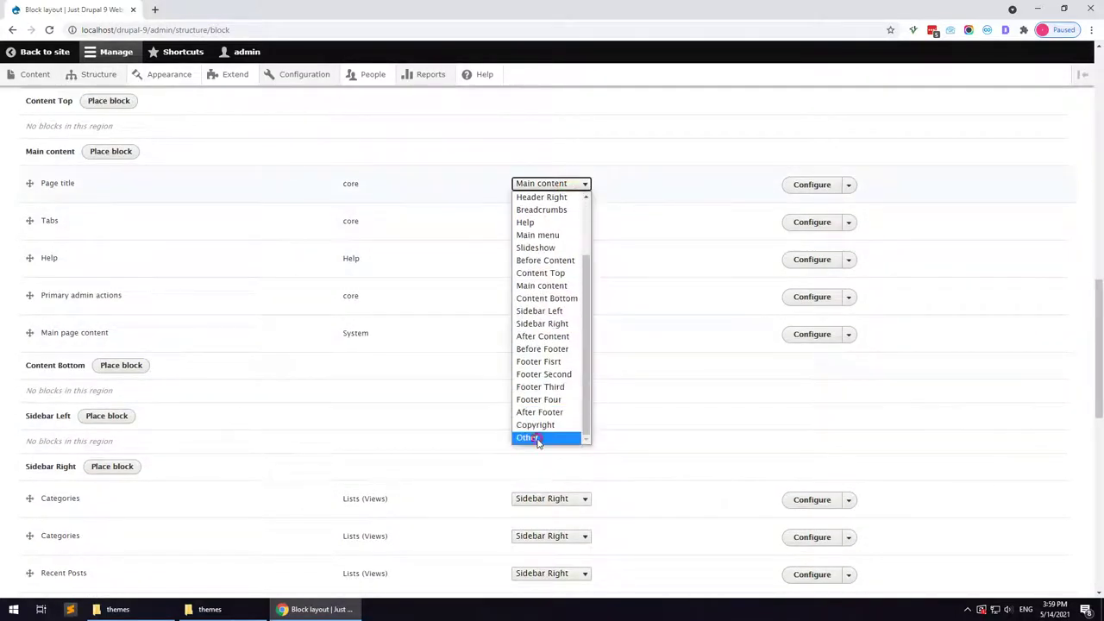
click(536, 436)
click(542, 183)
click(532, 299)
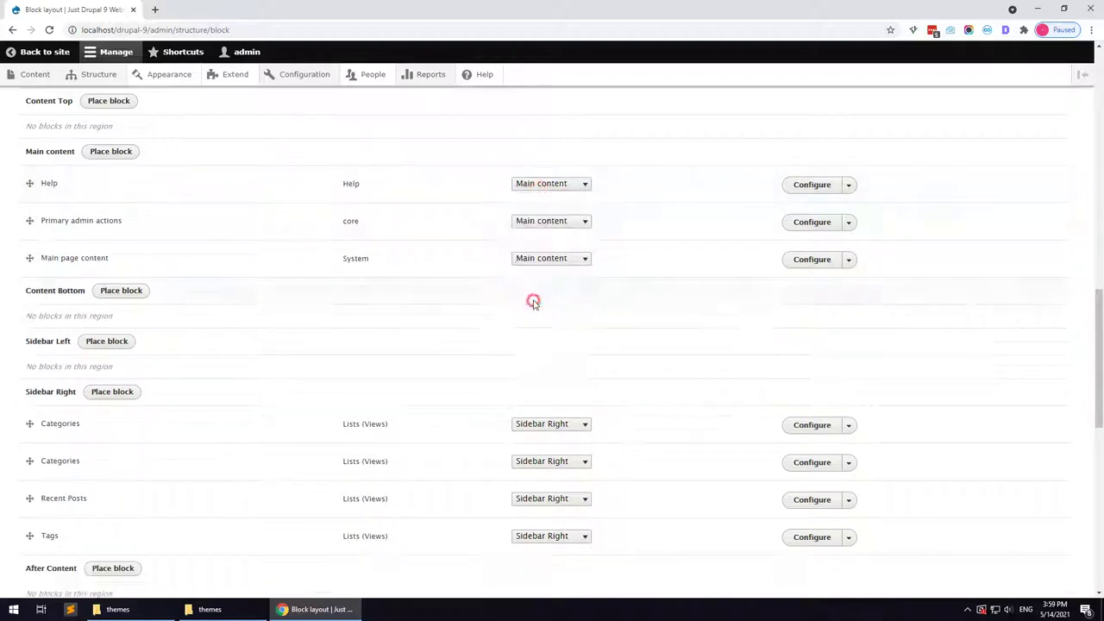
Move the Help block to the Other region and the Primary admin actions block to the Help region
click(556, 184)
scroll(535, 414, down, 2)
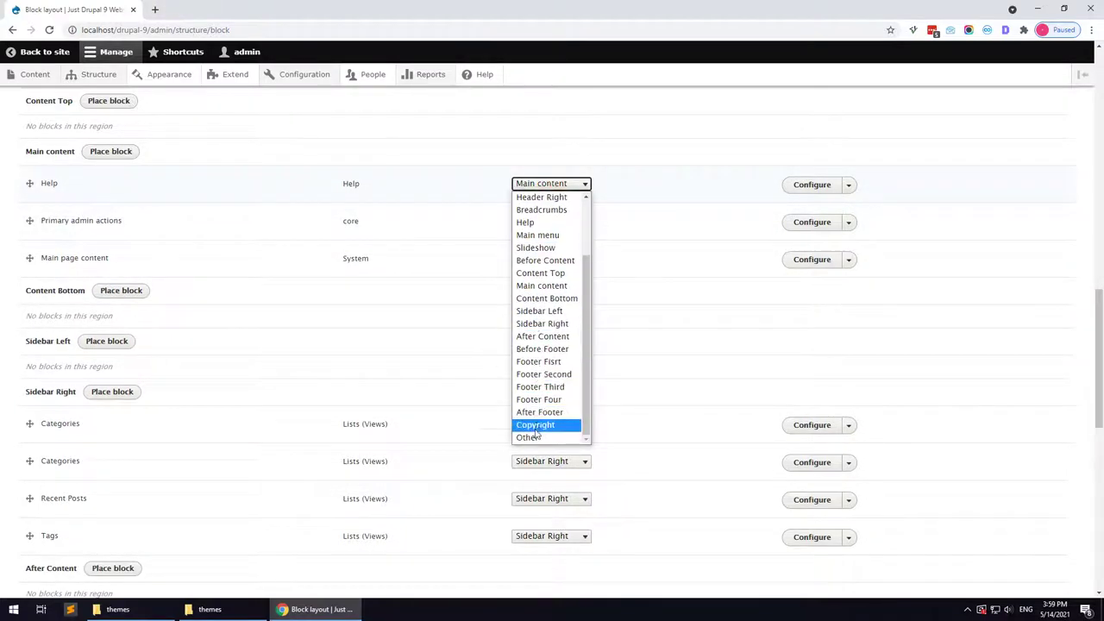
click(535, 436)
click(545, 184)
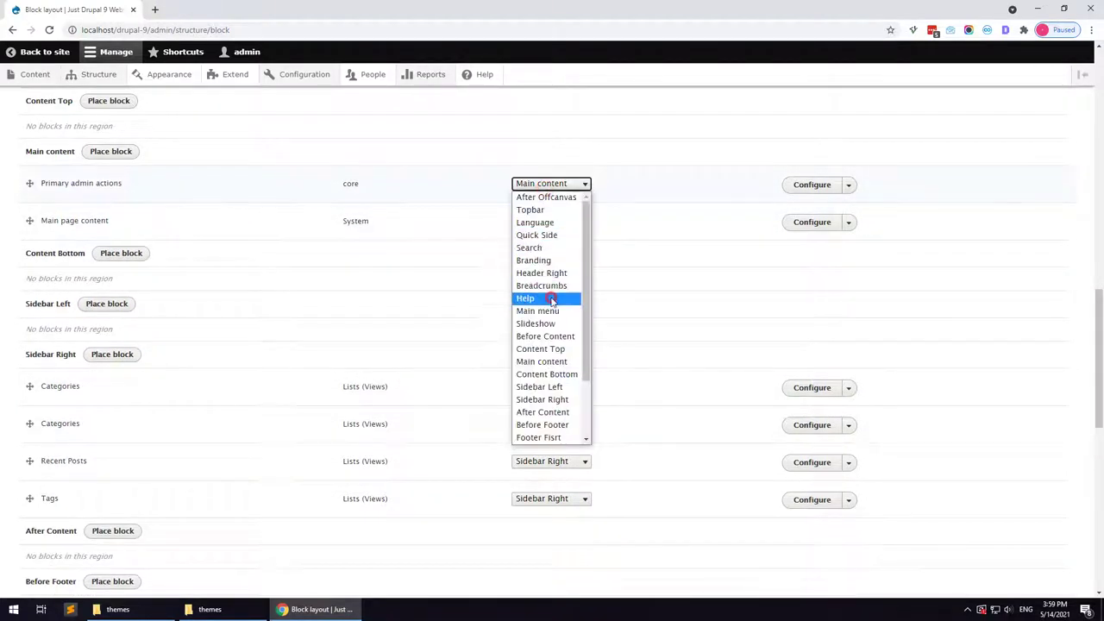
click(533, 299)
Save the block layout and review the blocks placed in each region
scroll(285, 358, down, 2)
scroll(281, 352, down, 4)
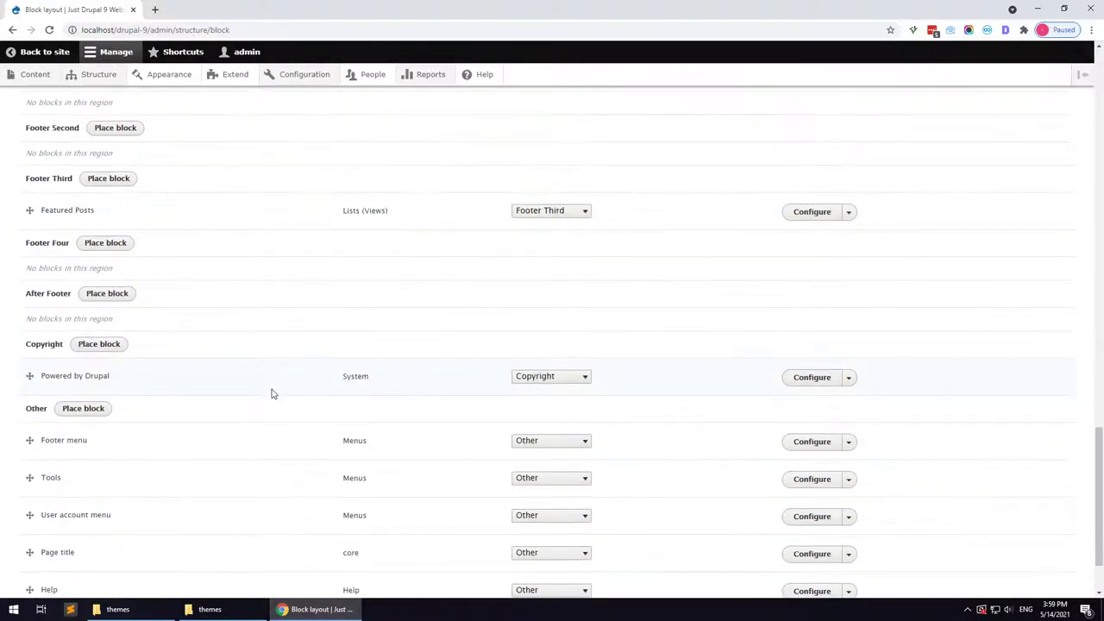
scroll(271, 394, up, 5)
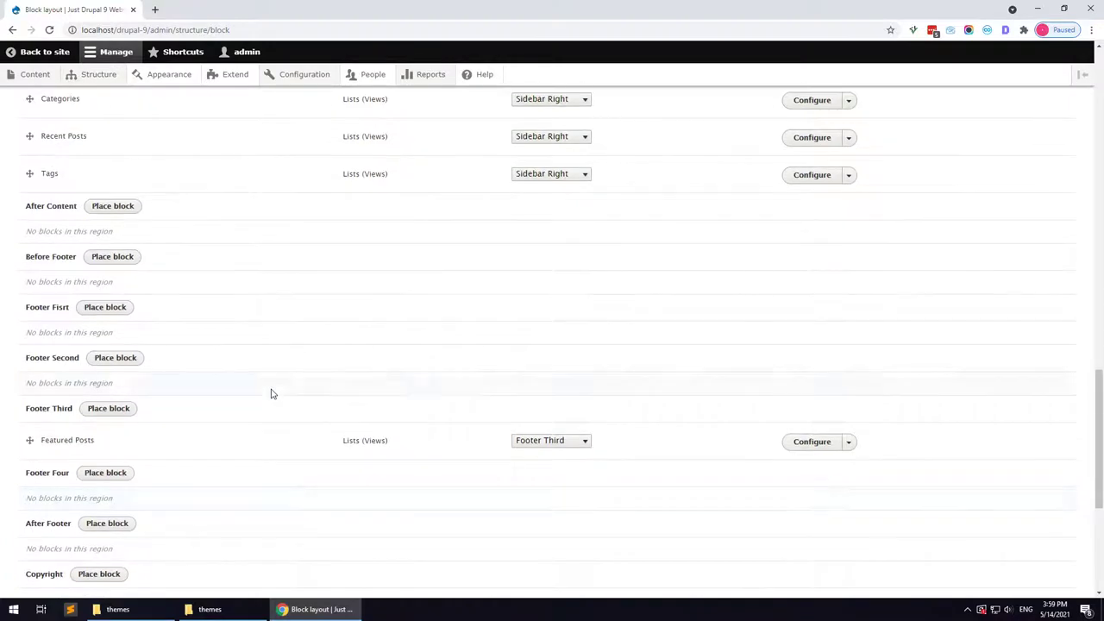
scroll(271, 393, down, 6)
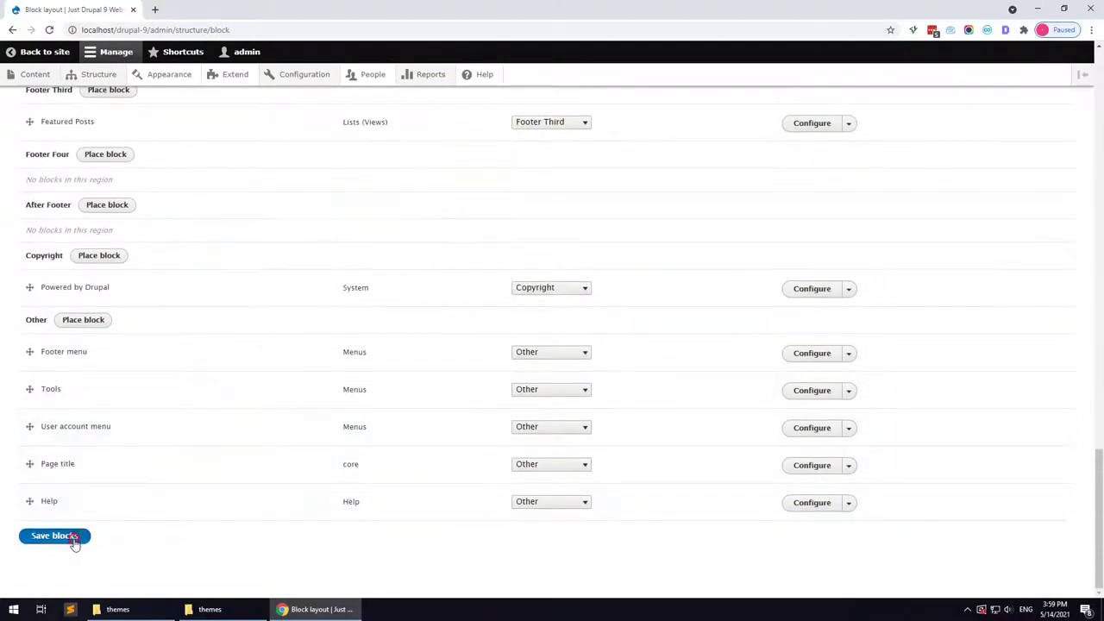
click(75, 542)
scroll(392, 324, up, 2)
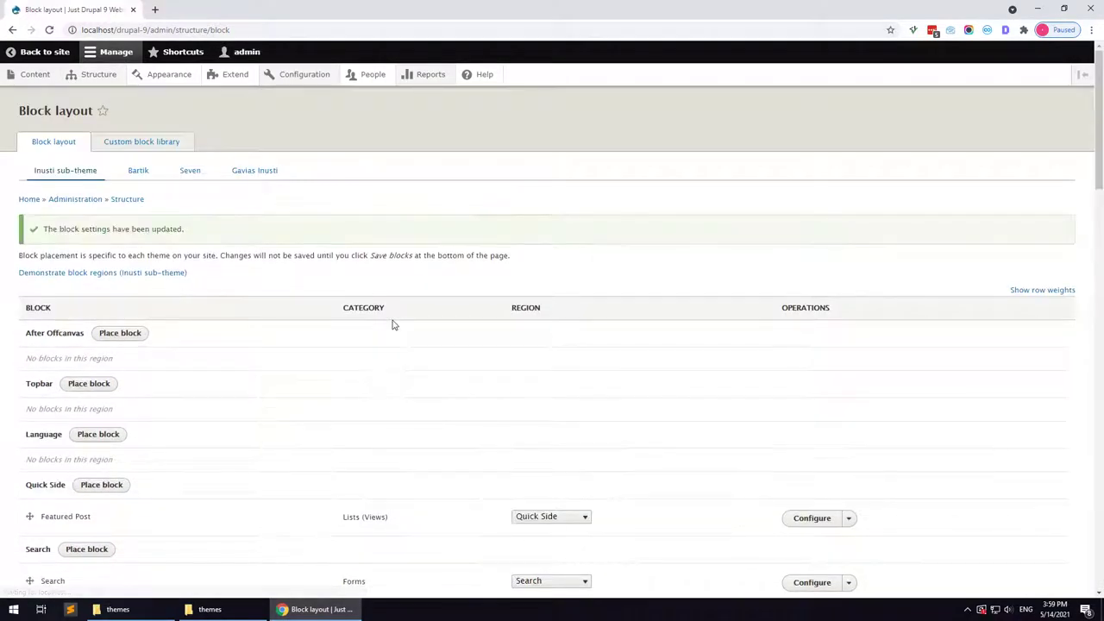
scroll(396, 341, down, 3)
scroll(400, 352, down, 4)
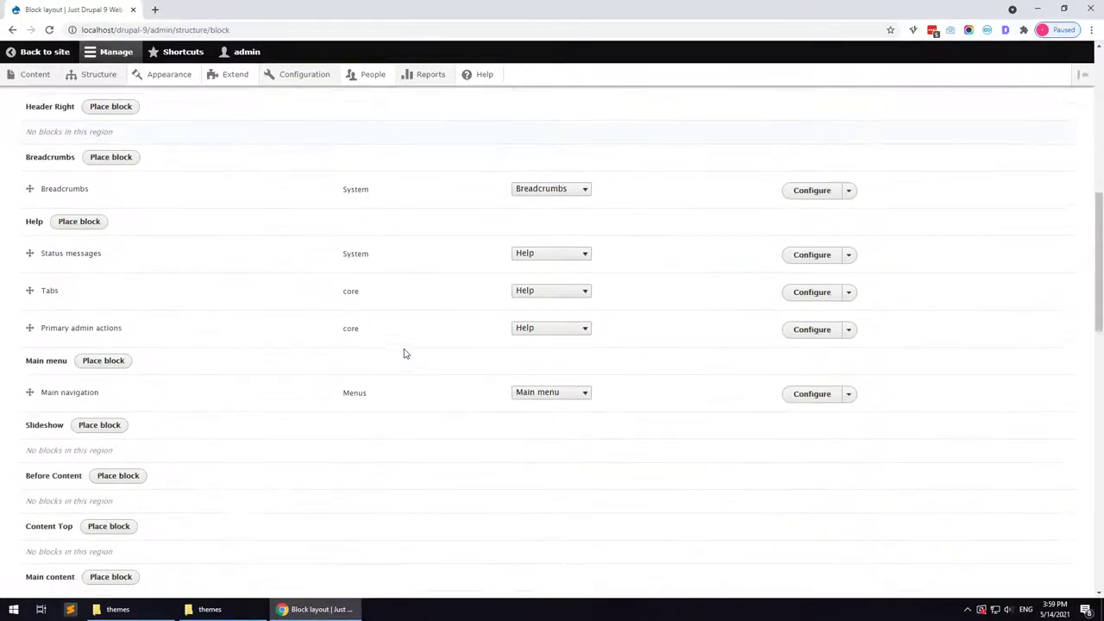
scroll(399, 362, up, 4)
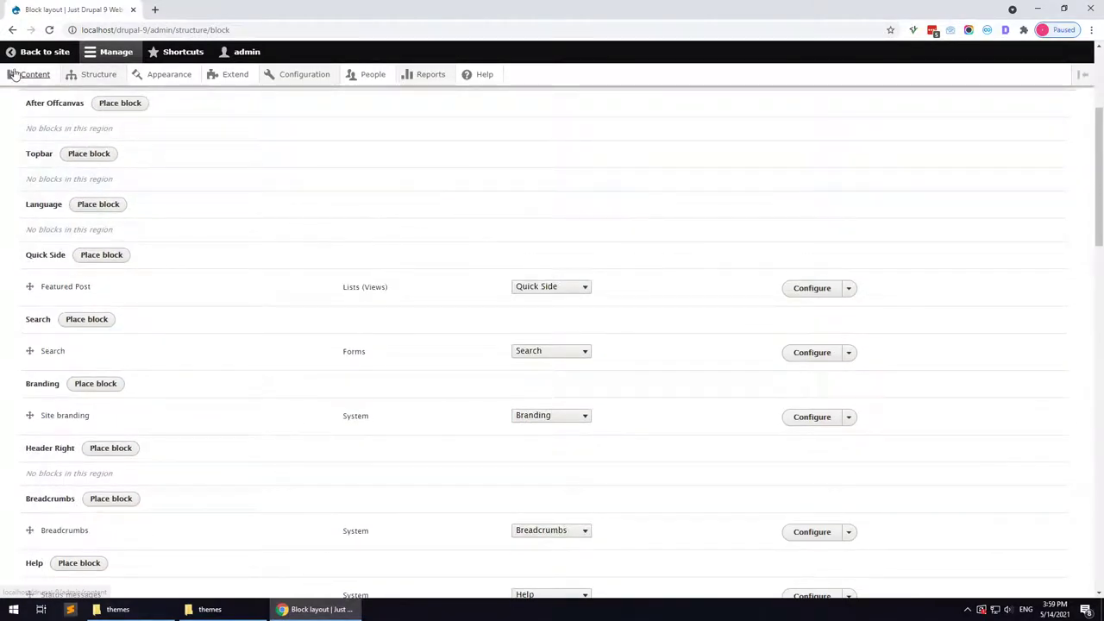
Create and save a new Basic page titled "Home Page"
click(35, 80)
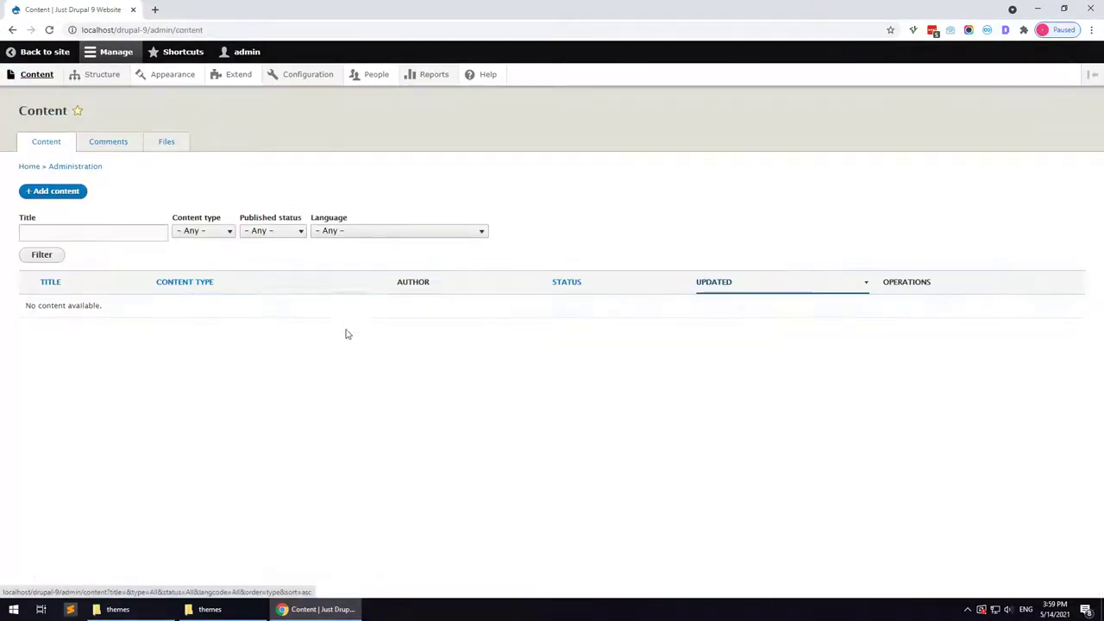
click(49, 195)
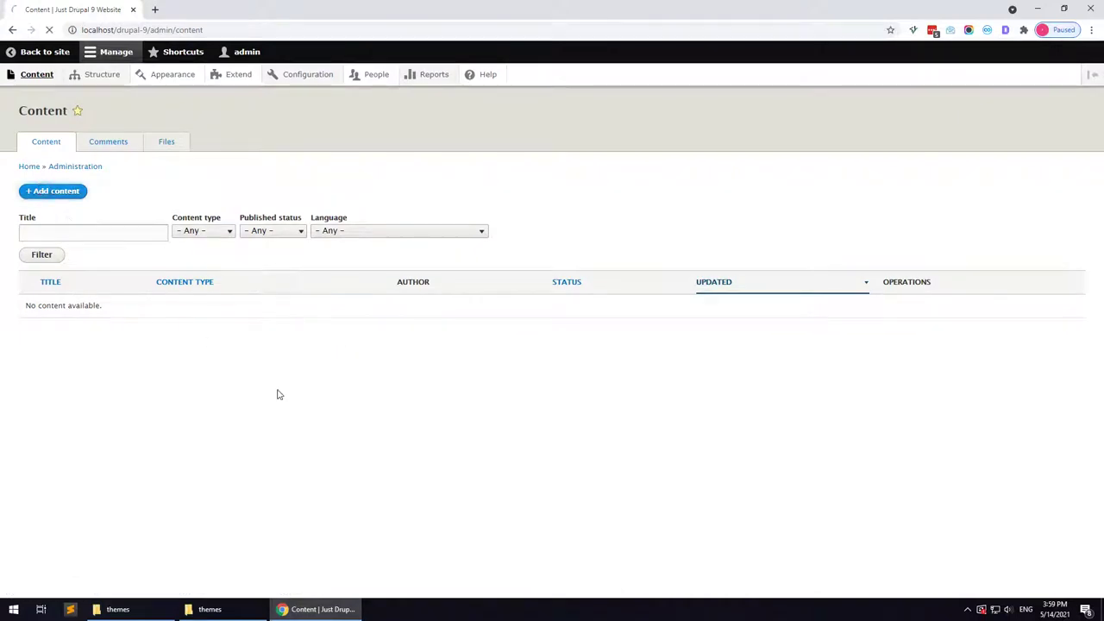
click(50, 333)
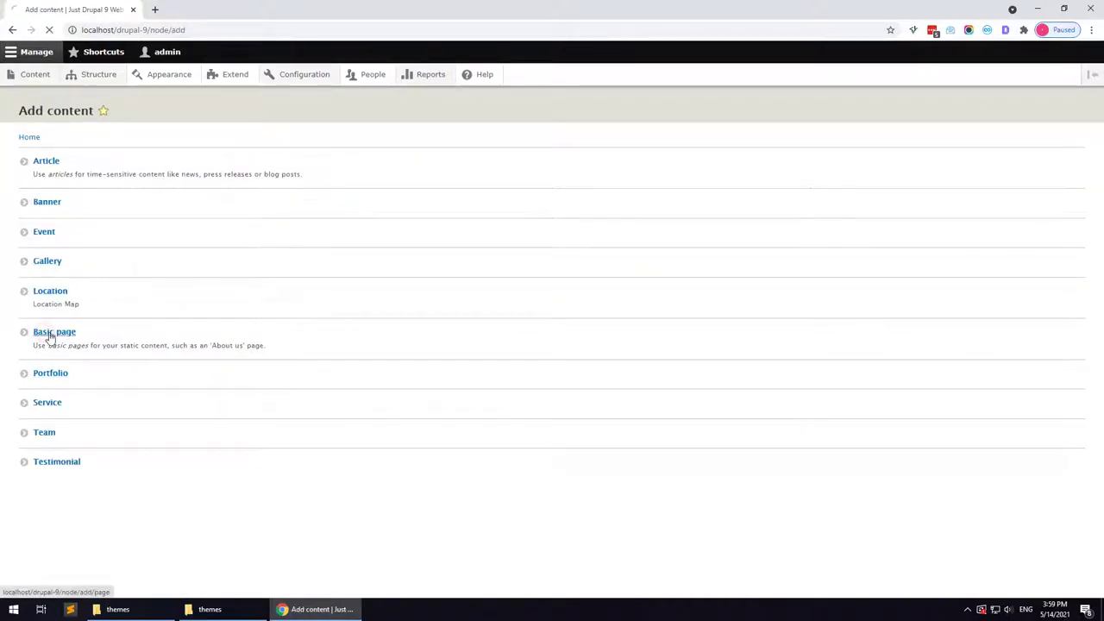
click(140, 173)
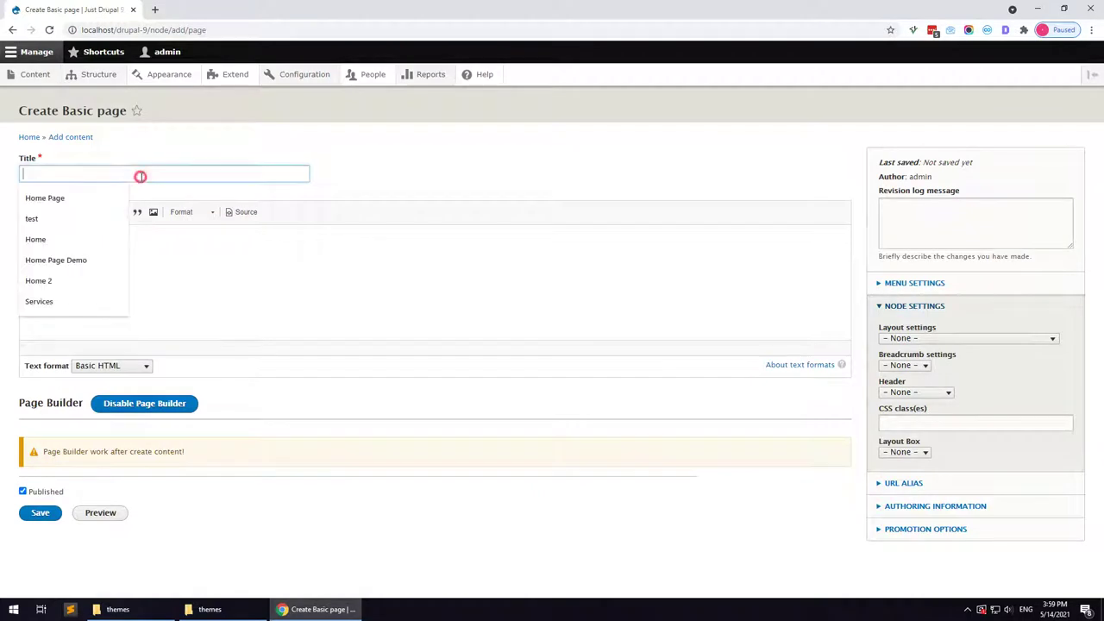
click(77, 194)
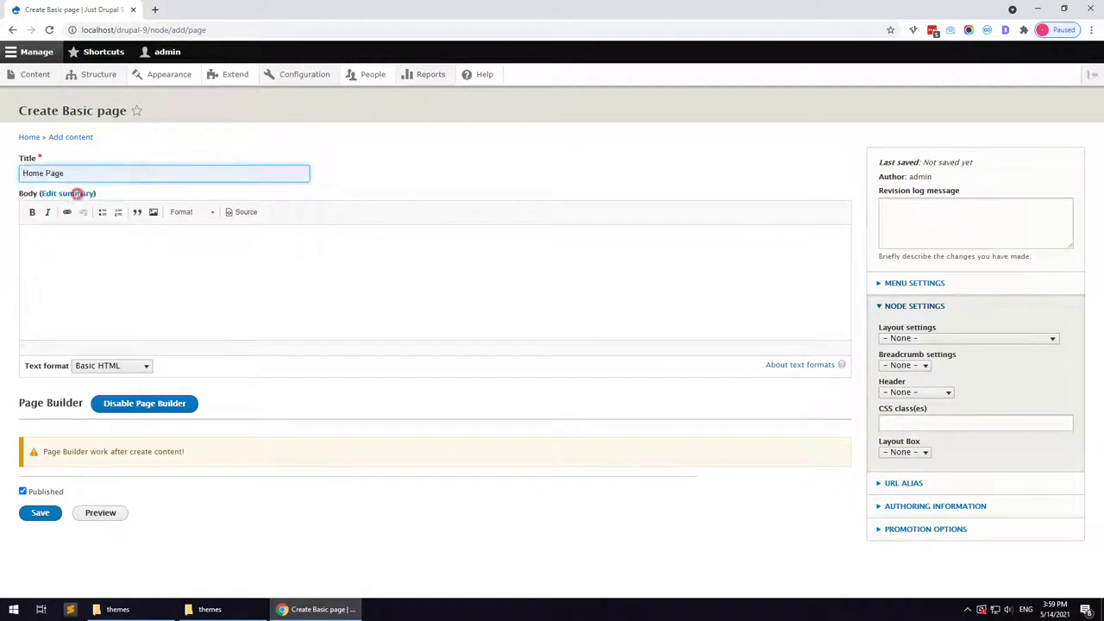
click(33, 515)
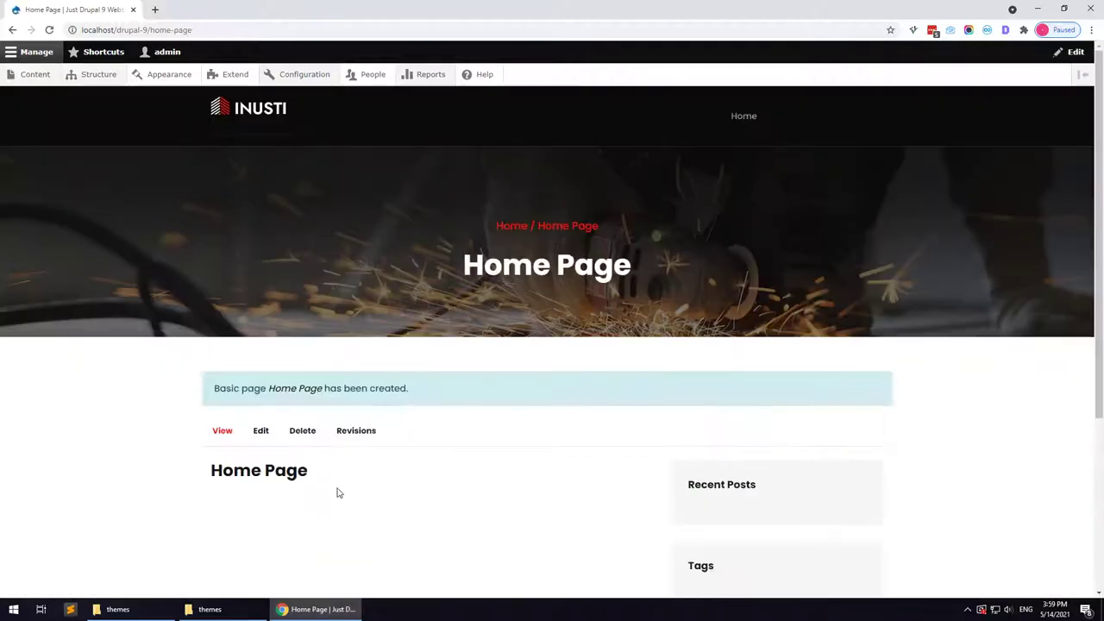
Edit the Home Page, set its layout to "Fullwith no sidebar (use for block builder)" and its breadcrumb setting to Disable
click(264, 432)
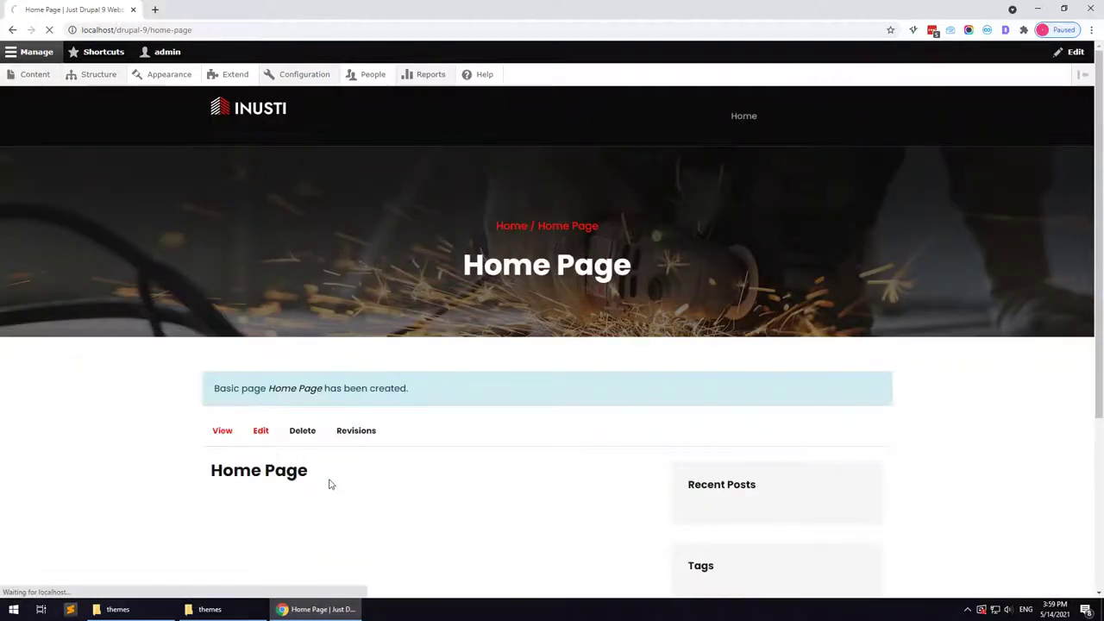
scroll(302, 471, down, 3)
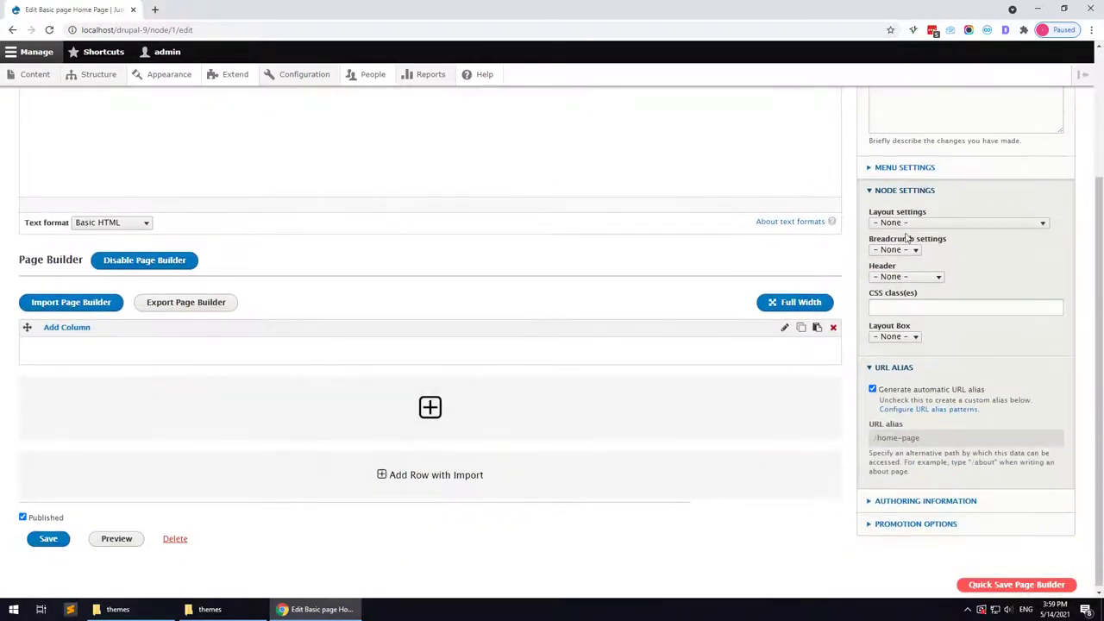
click(906, 222)
click(906, 246)
click(893, 250)
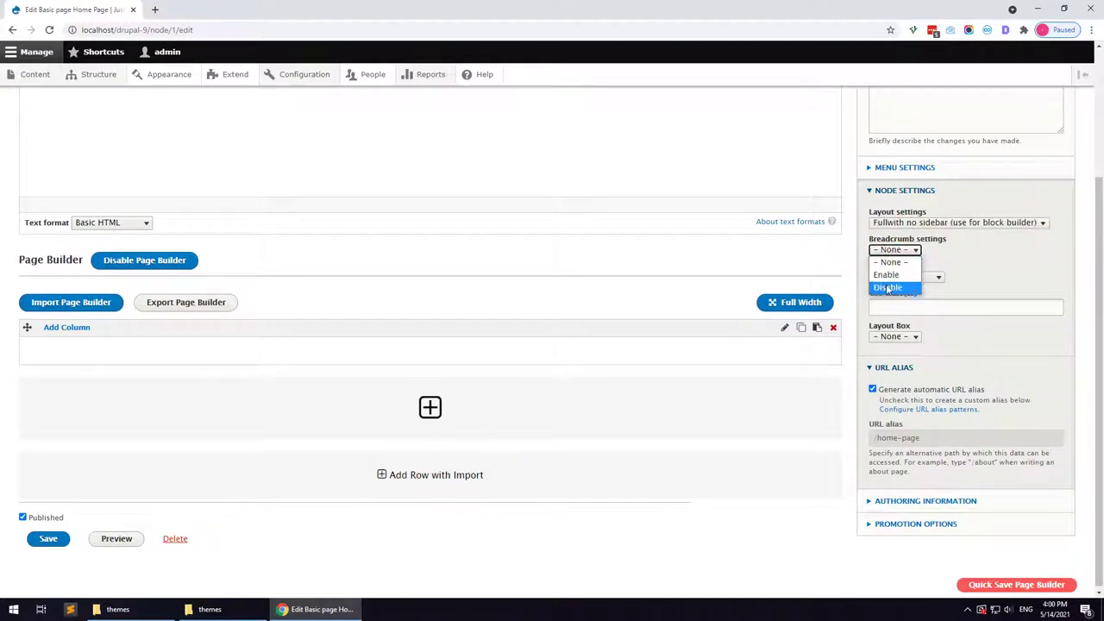
click(888, 289)
Keep the Home Page's header at None, set its CSS class to "hidden-title" and save the page
click(894, 277)
click(900, 292)
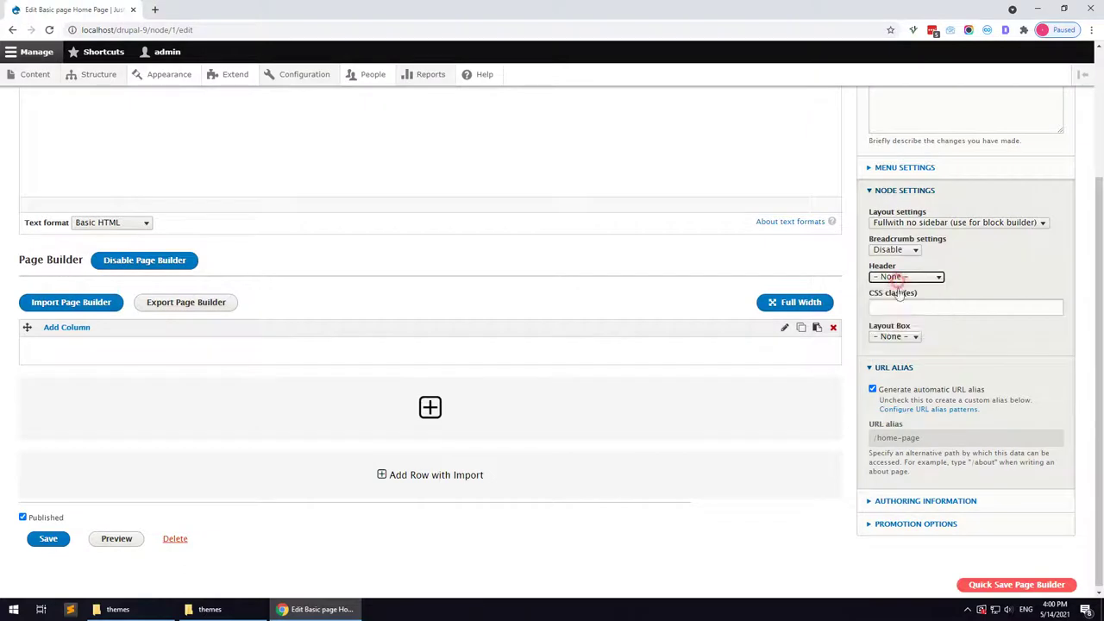
click(892, 309)
click(889, 333)
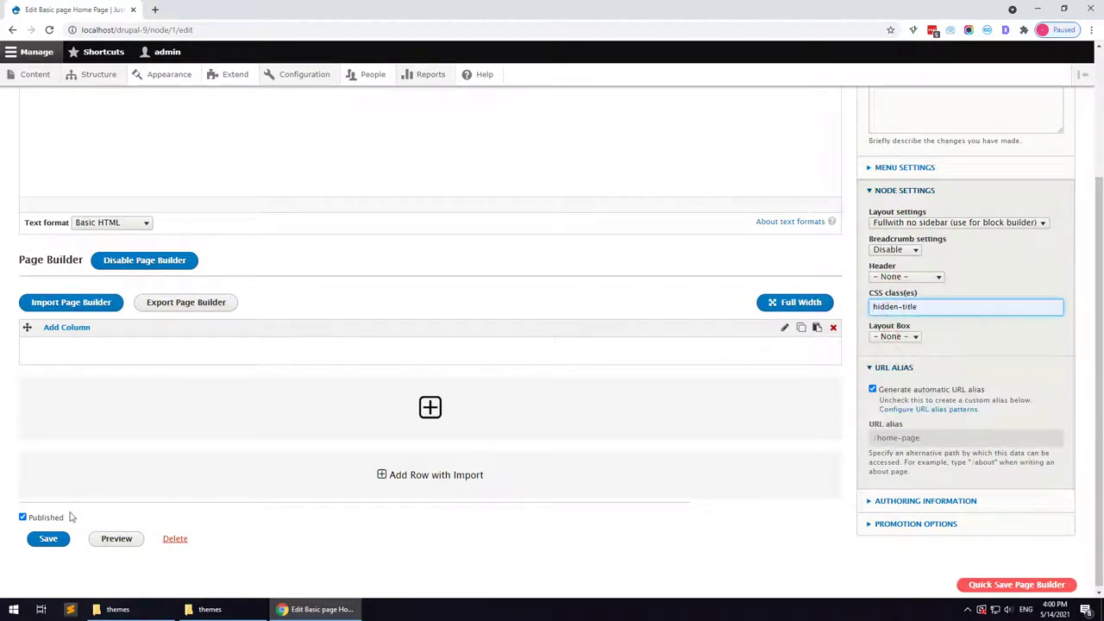
click(50, 538)
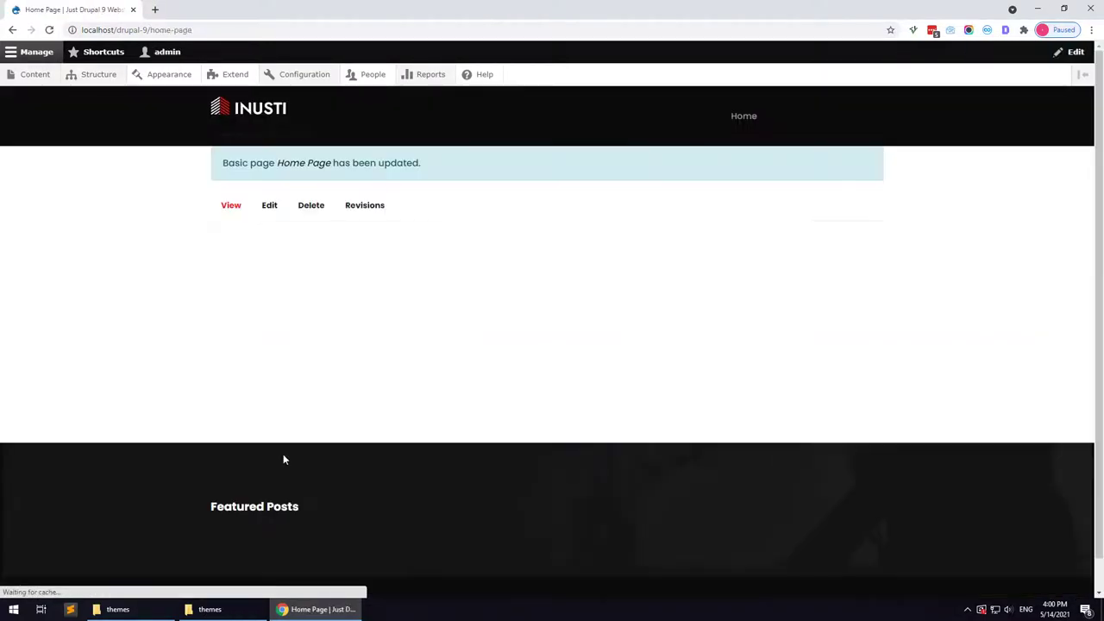
Reopen the Home Page for editing and open the Page Builder import dialog
click(273, 213)
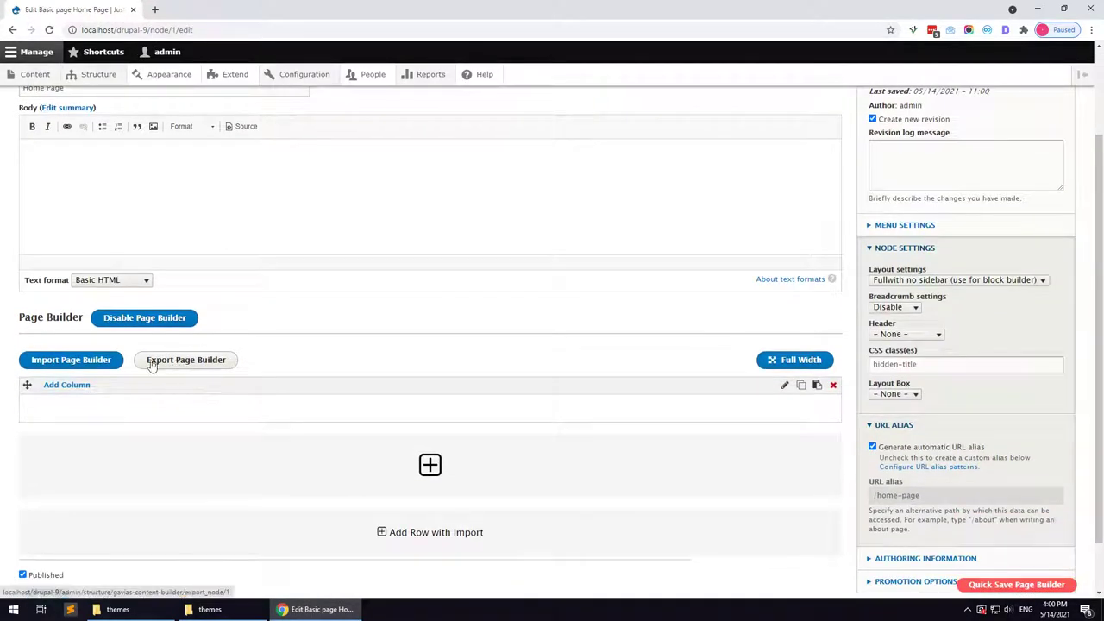
click(77, 359)
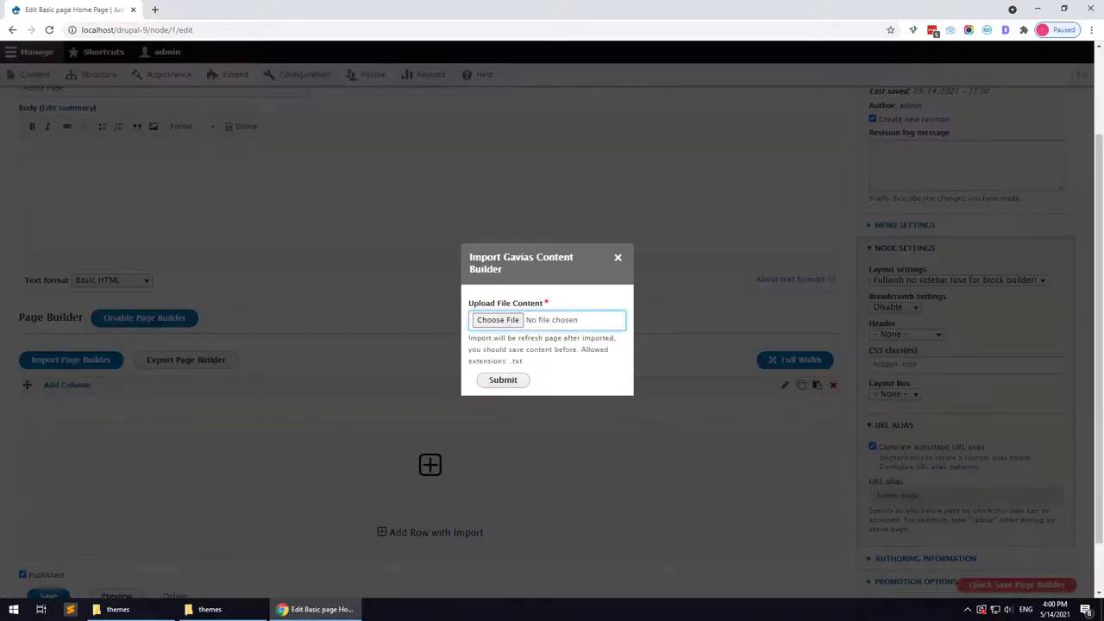
Switch to File Explorer and go from the themes folder up to the main Inusti theme package folder containing the export archives
click(119, 609)
click(155, 614)
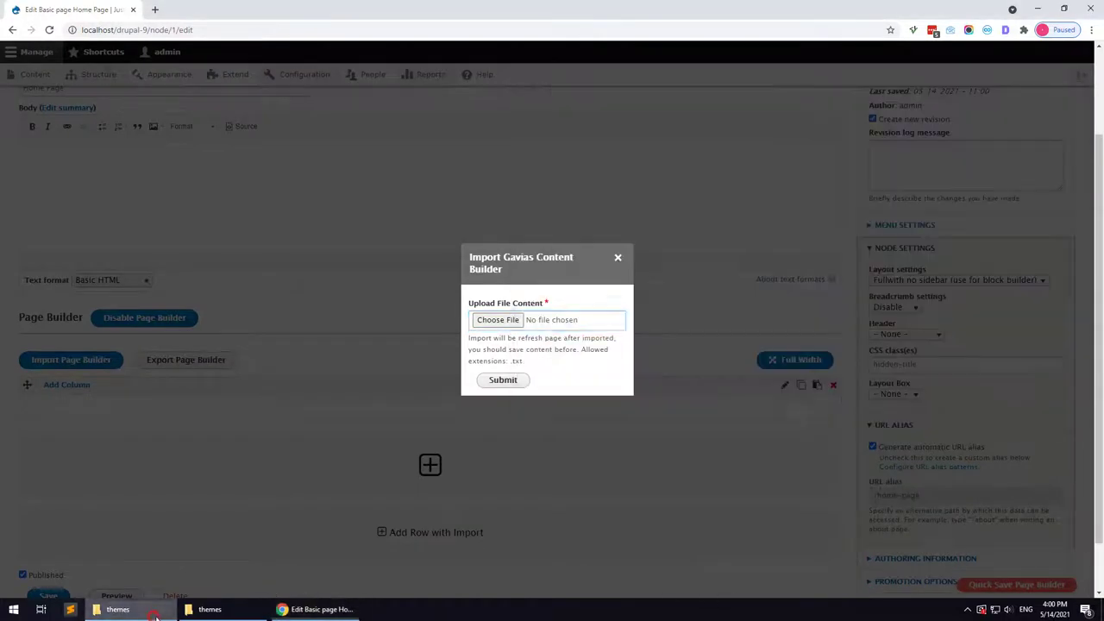
click(208, 609)
click(113, 195)
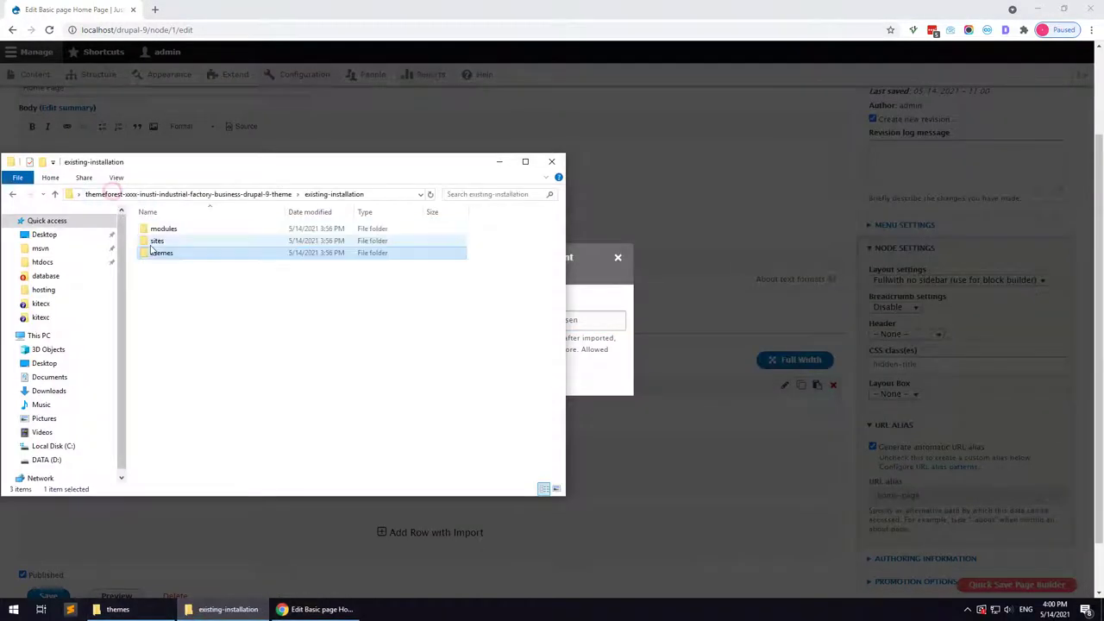
click(207, 196)
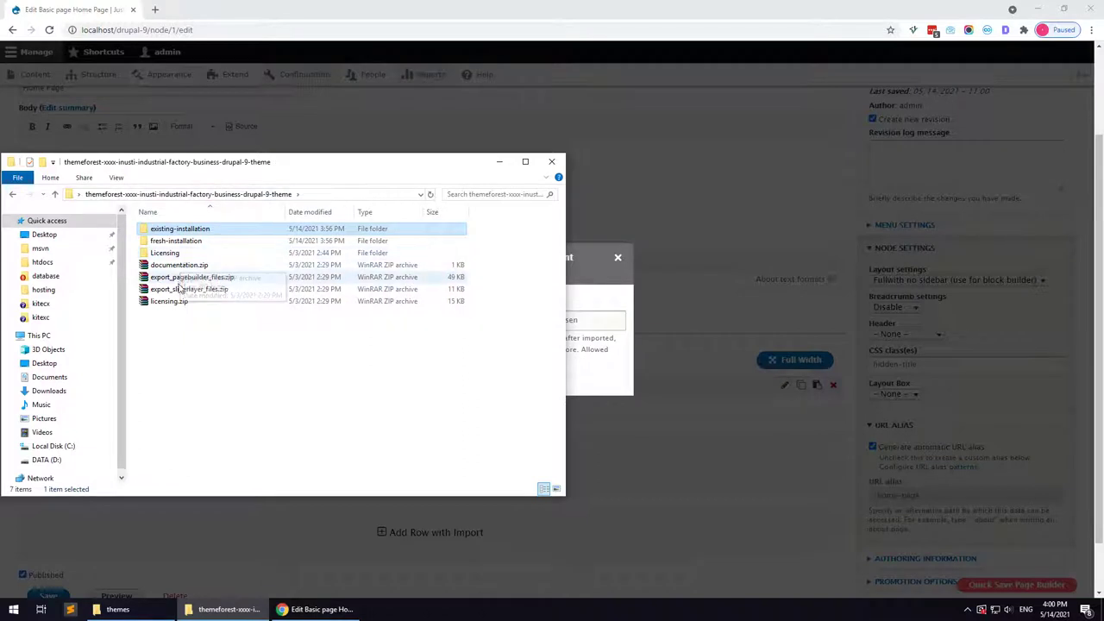
Extract export_pagebuilder_files.zip into the theme package folder and move the File Explorer window clear of the import dialog
right_click(195, 278)
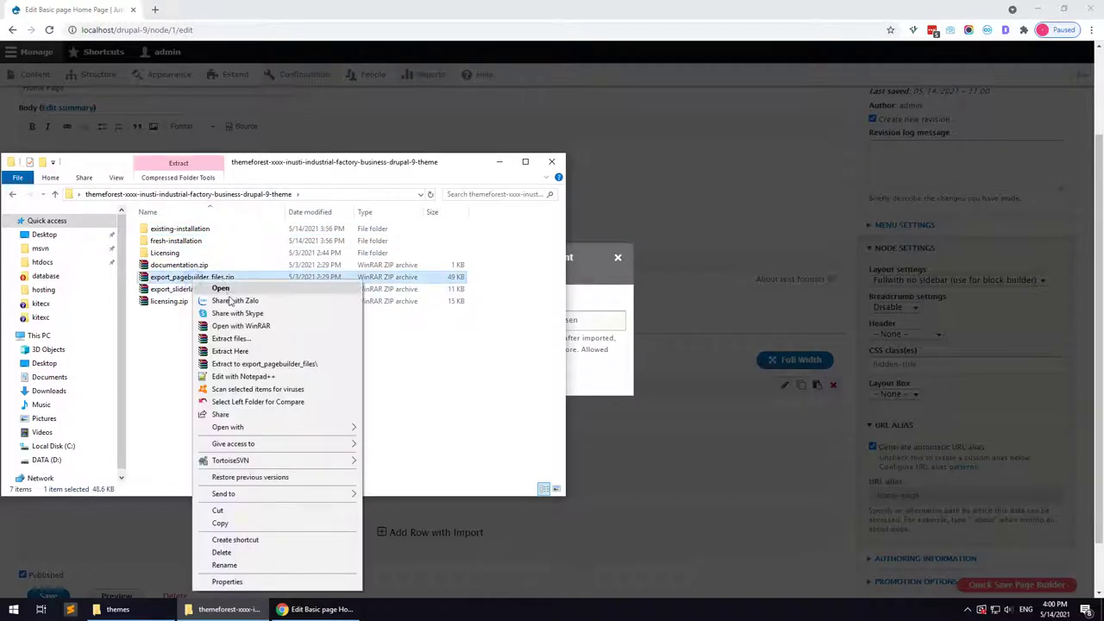
click(226, 352)
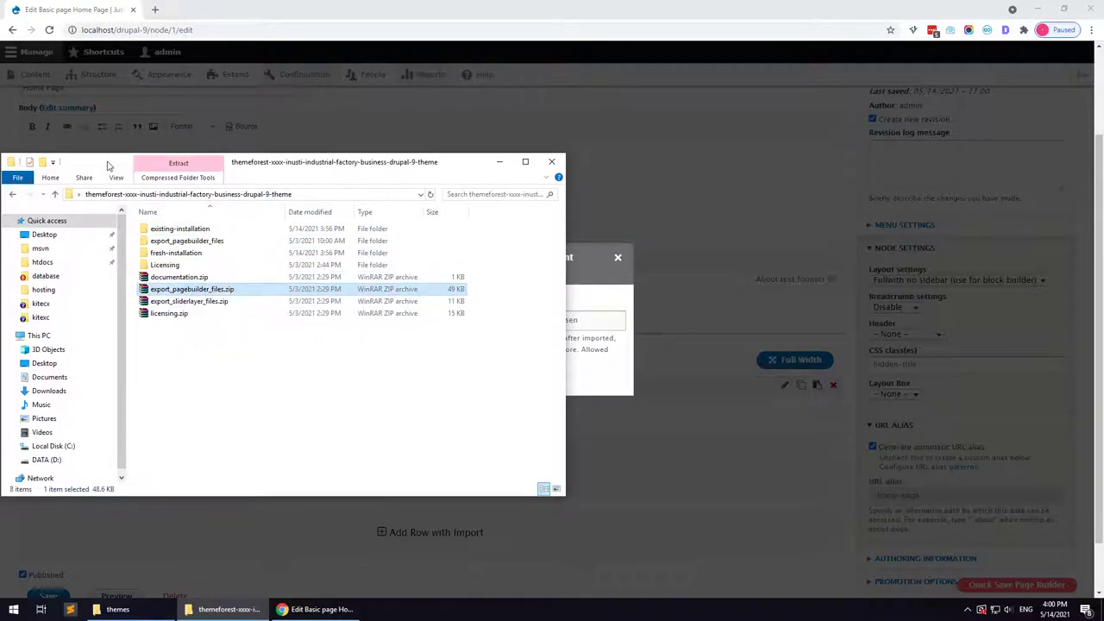
drag(121, 164, 697, 198)
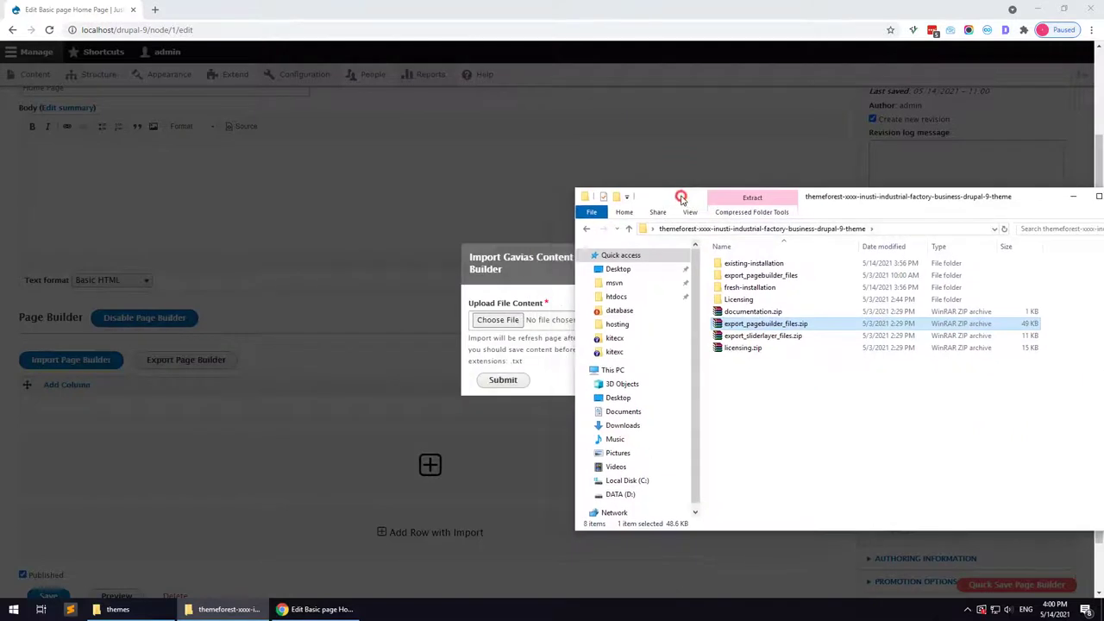
Import home-1.txt from the extracted export_pagebuilder_files folder into the Home Page's Page Builder and save the page
double_click(740, 276)
scroll(747, 414, down, 3)
click(742, 416)
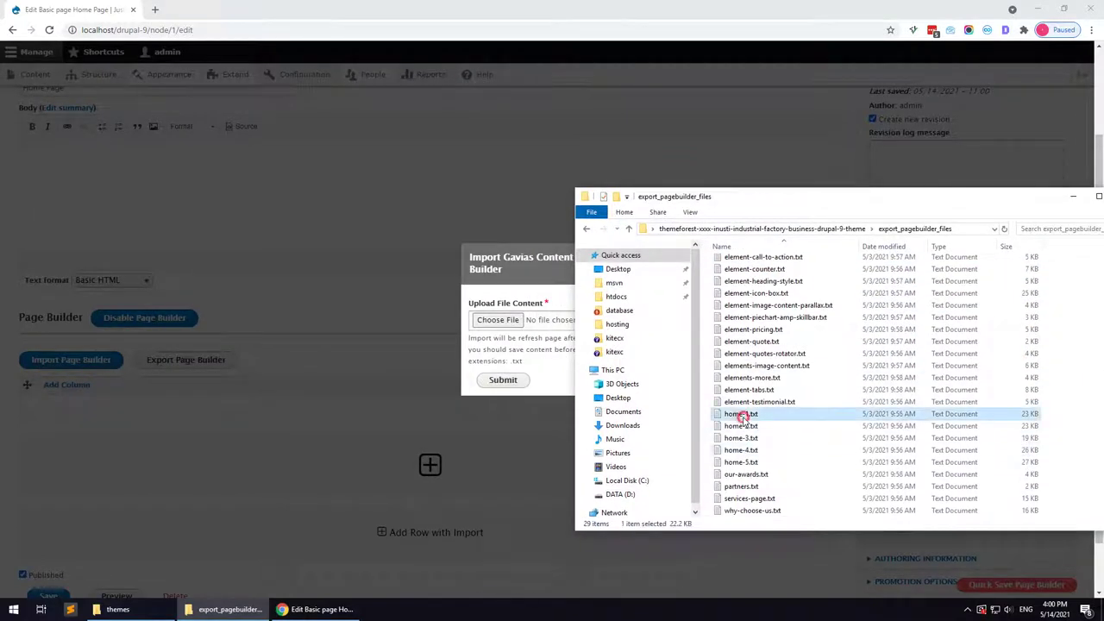
drag(736, 417, 498, 320)
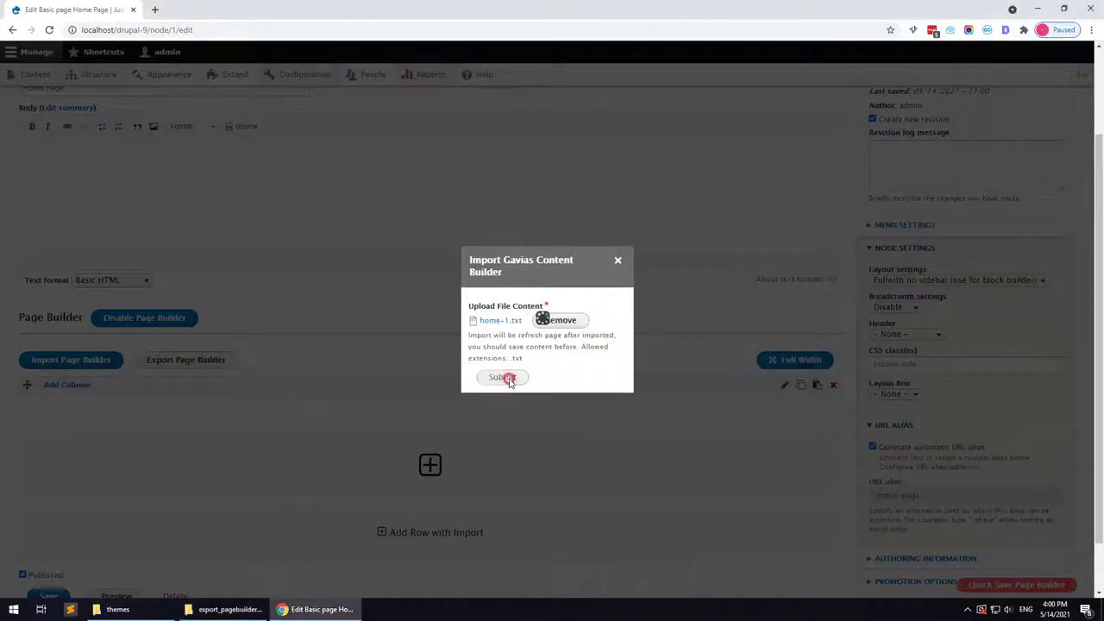
click(507, 378)
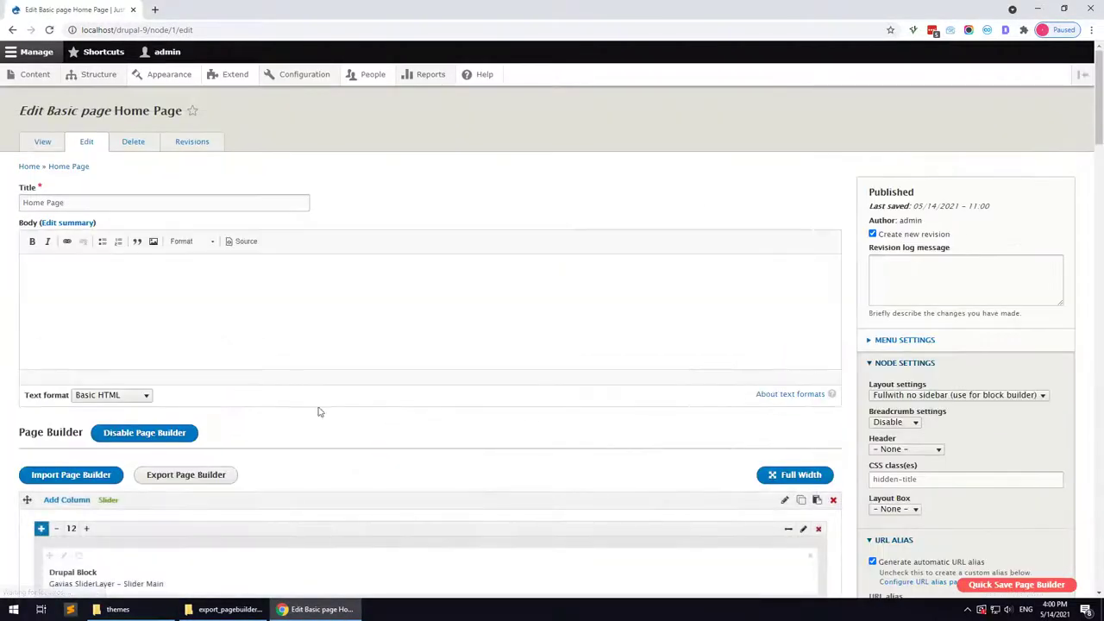
scroll(158, 515, down, 20)
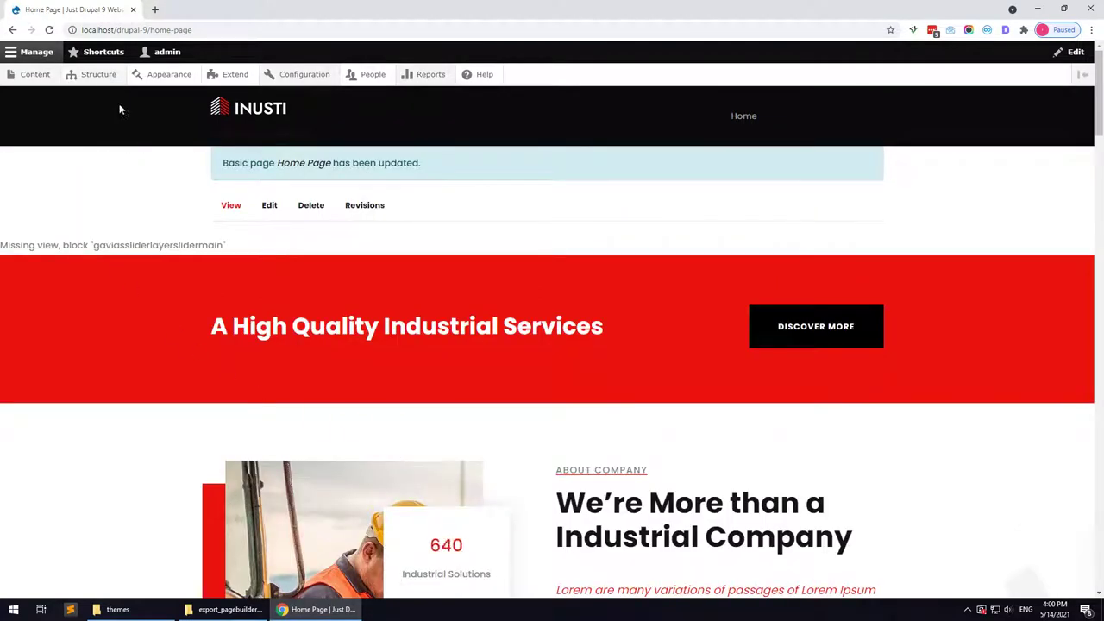
Open Gavias Slider Layer in a separate browser tab and create a slider group titled "Slider main"
mouse_move(112, 81)
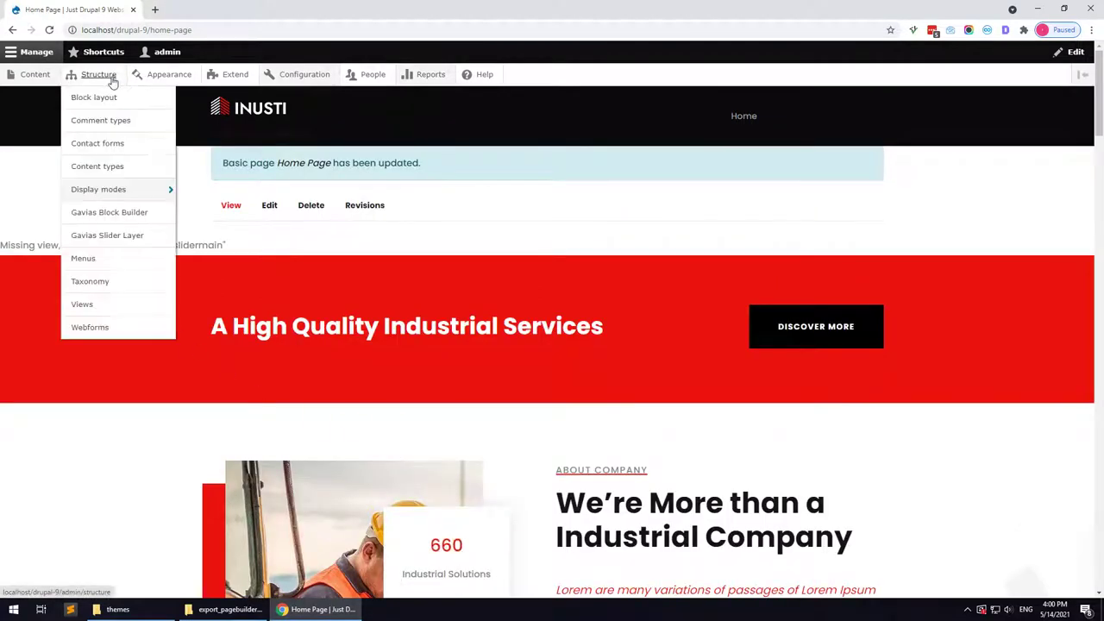
middle_click(102, 233)
click(204, 12)
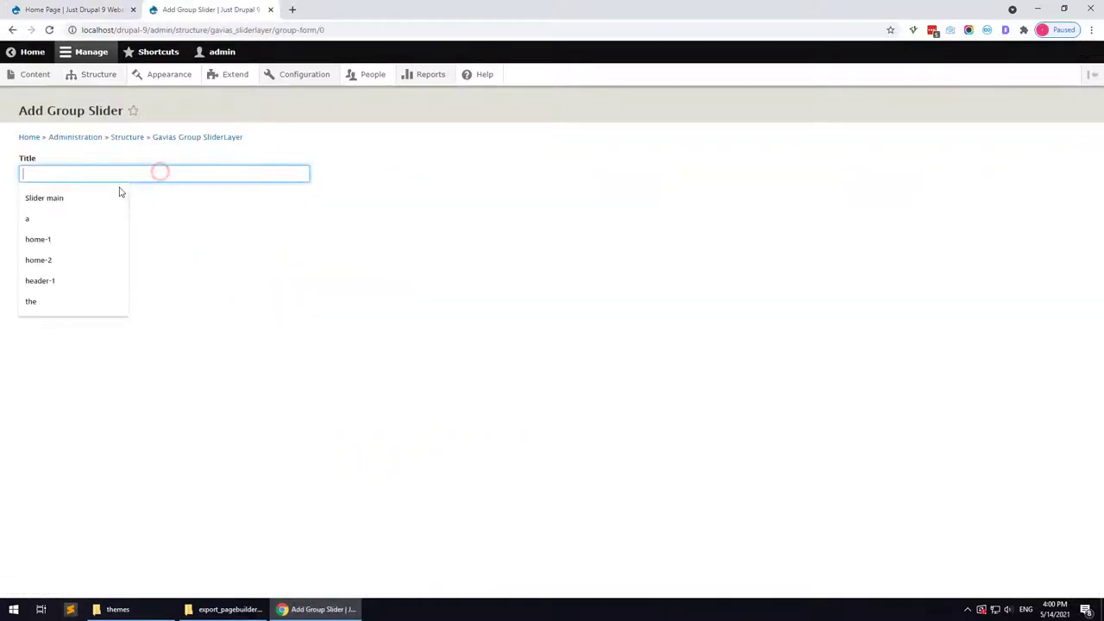
click(121, 196)
click(65, 197)
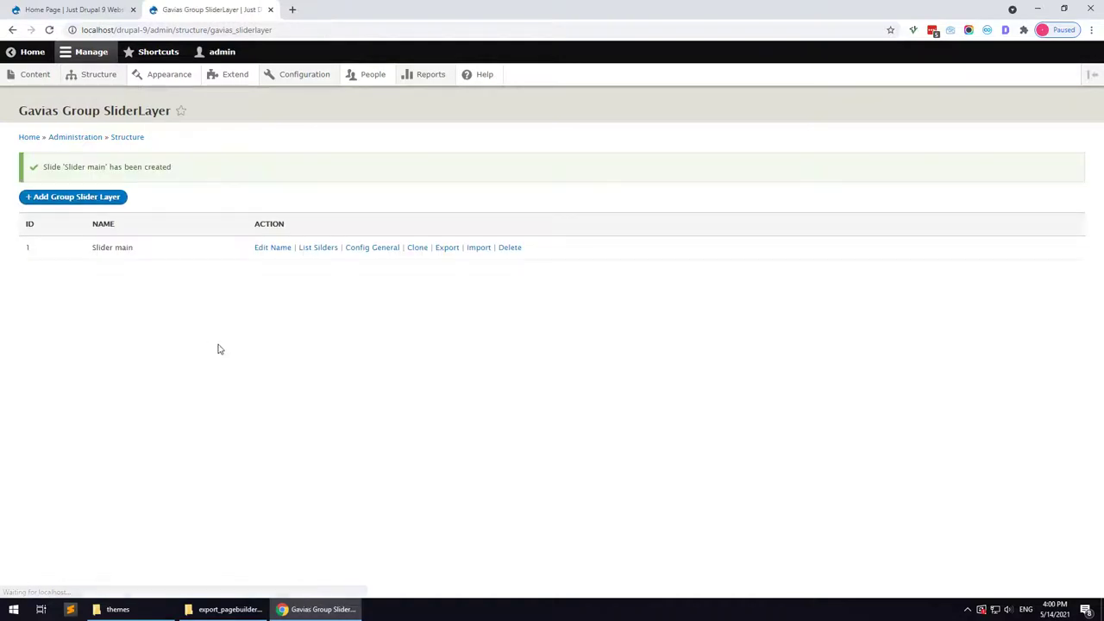
Open the import form for the Slider main group and extract export_sliderlayer_files.zip in the theme package folder
click(474, 248)
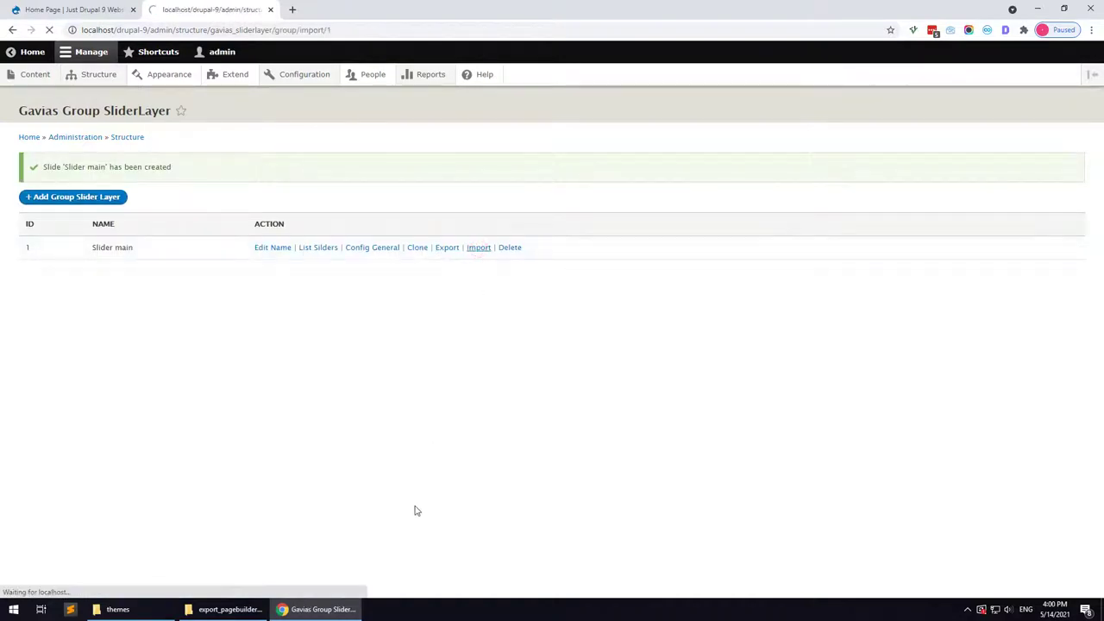
click(224, 609)
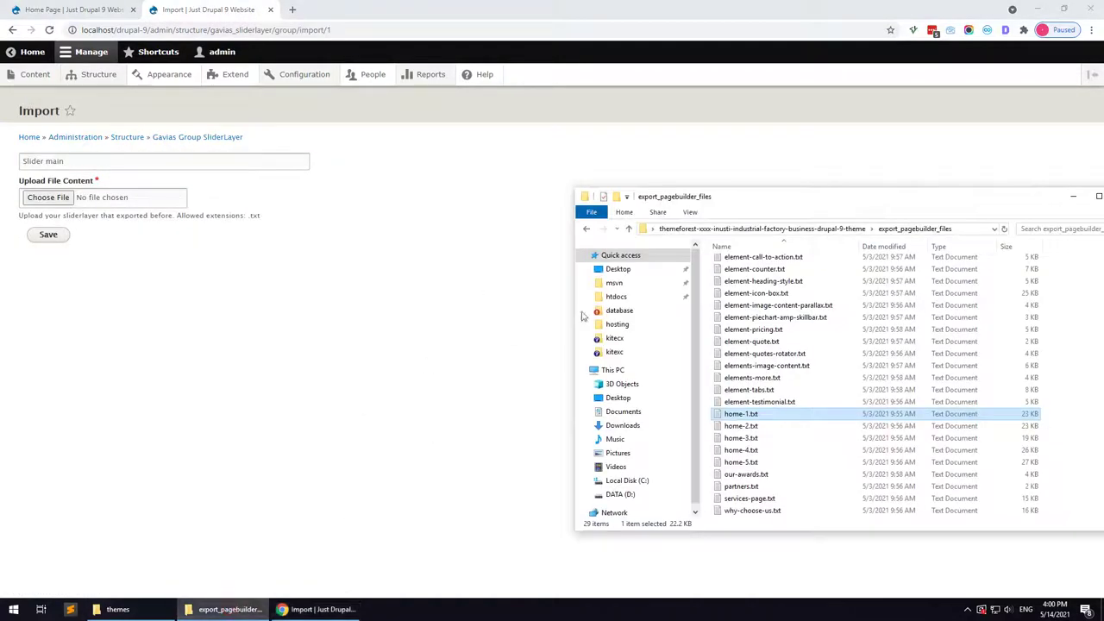
click(811, 229)
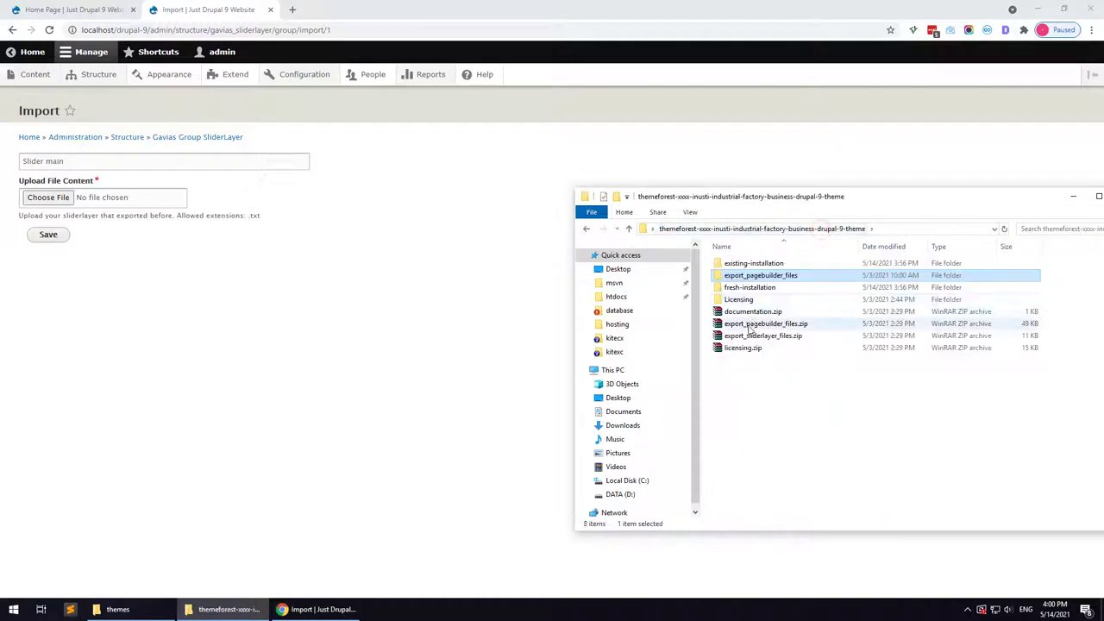
click(747, 338)
right_click(747, 337)
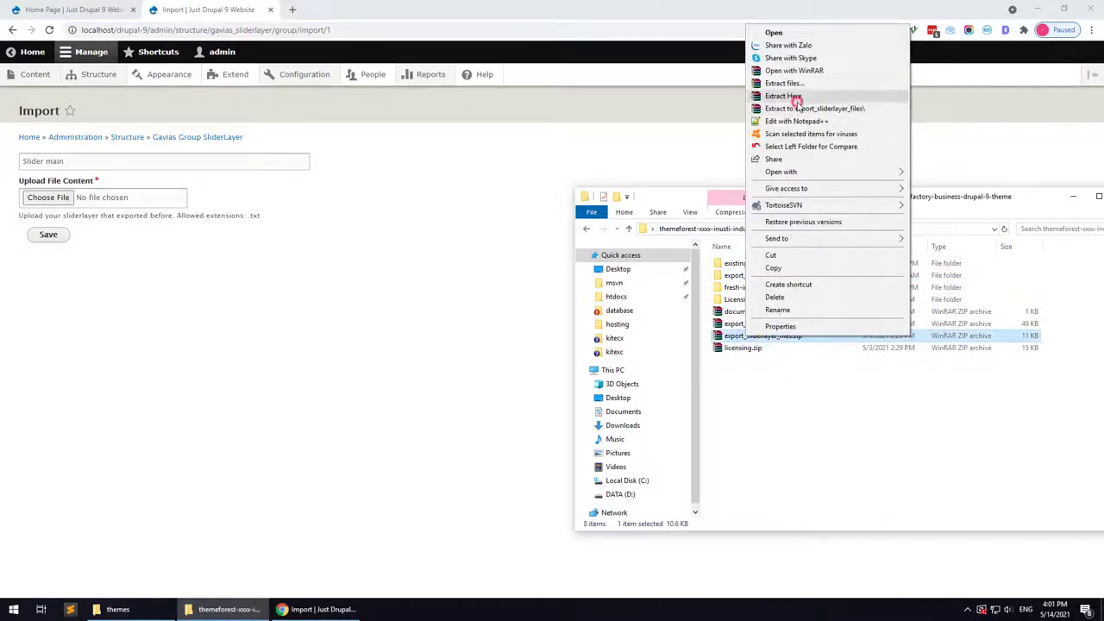
click(794, 98)
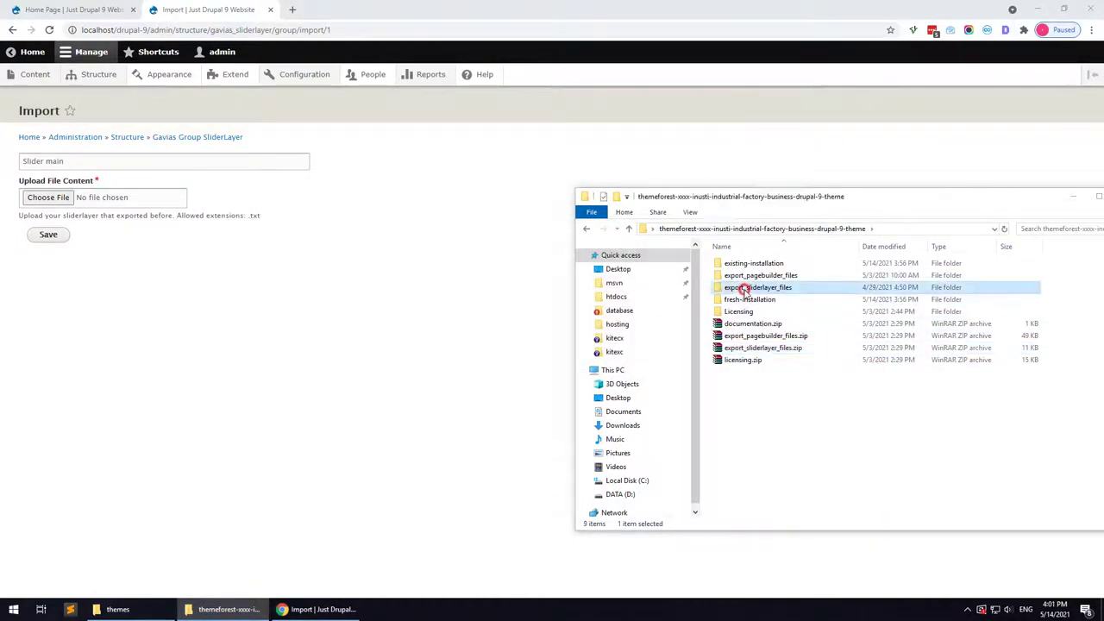
Upload slider-1.txt from the extracted export_sliderlayer_files folder to the Slider main import form and save the import
double_click(734, 288)
drag(735, 265, 52, 198)
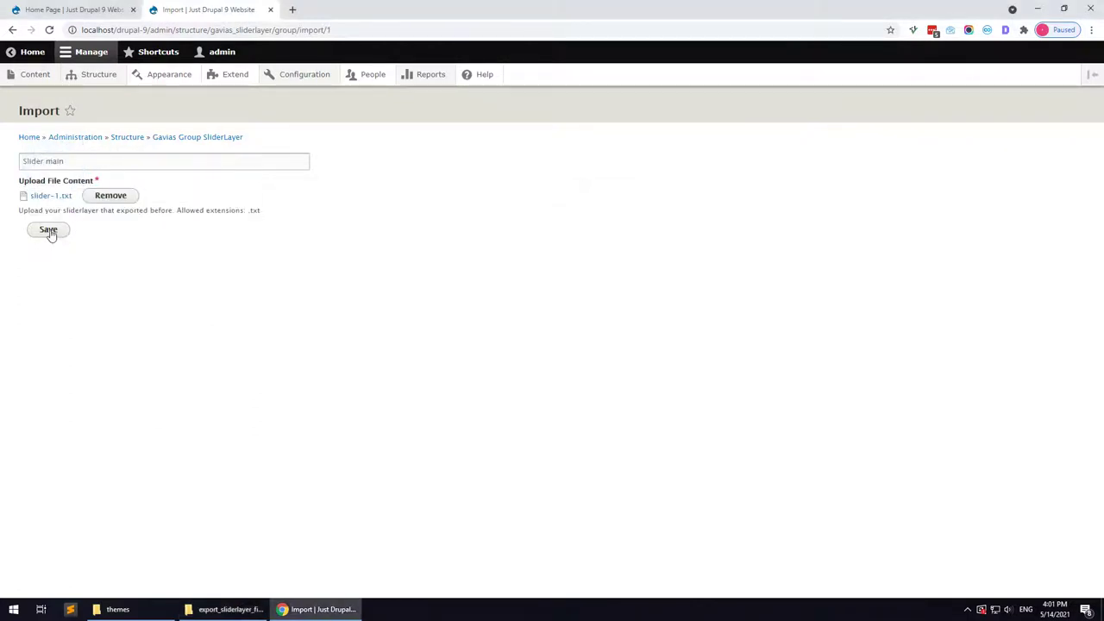
click(48, 230)
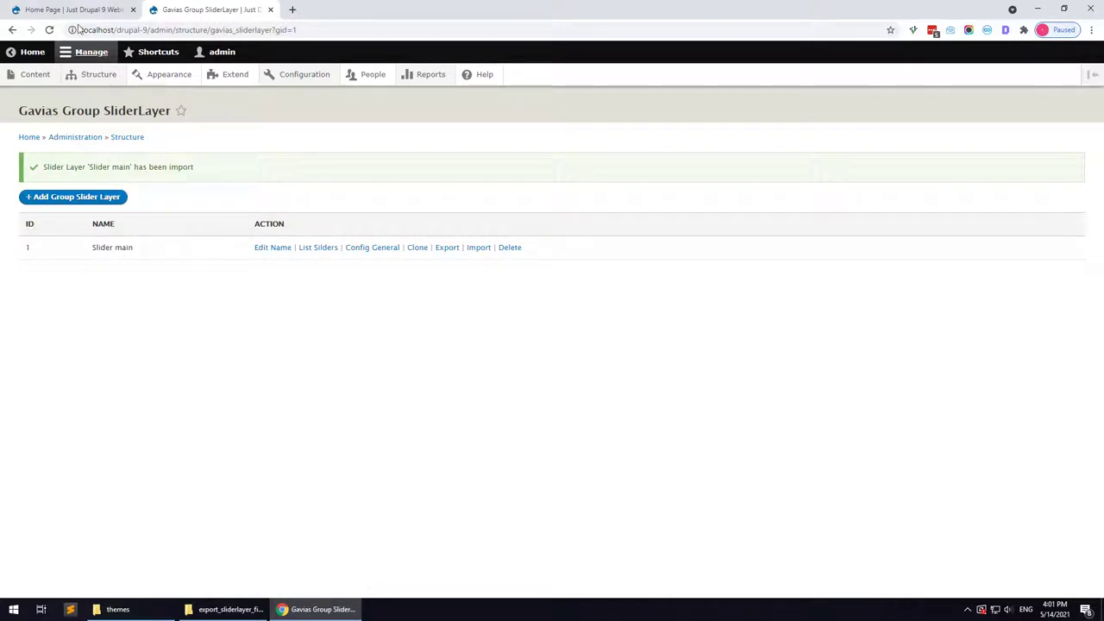
Place the "Gavias SliderLayer – Slider main" block in the Other region of the block layout and save the block
mouse_move(102, 80)
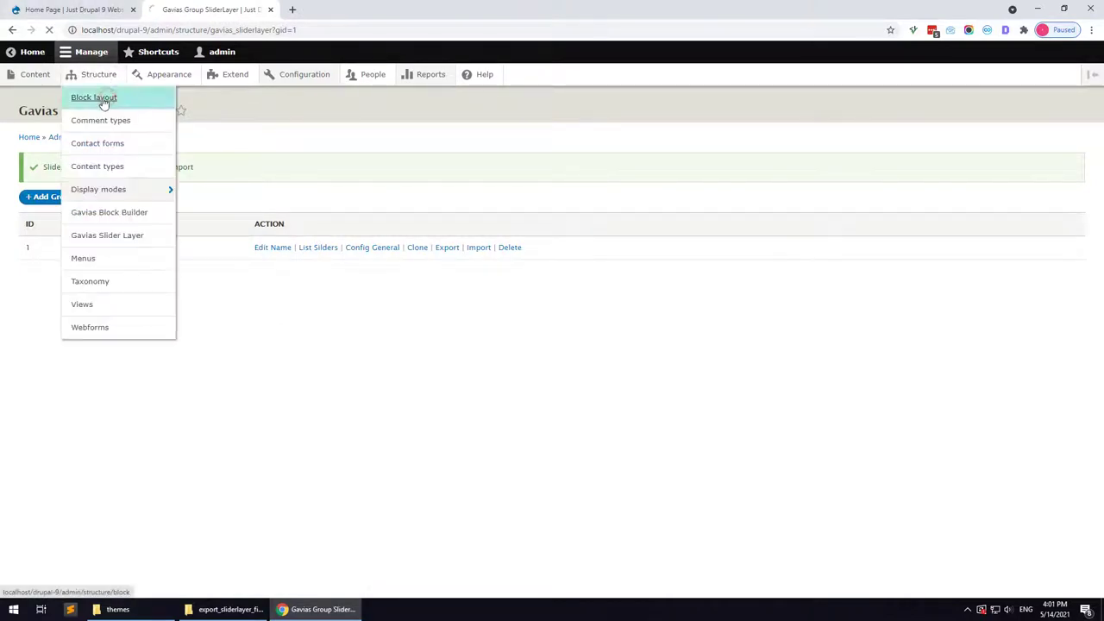
click(107, 99)
scroll(301, 453, down, 3)
scroll(301, 453, down, 12)
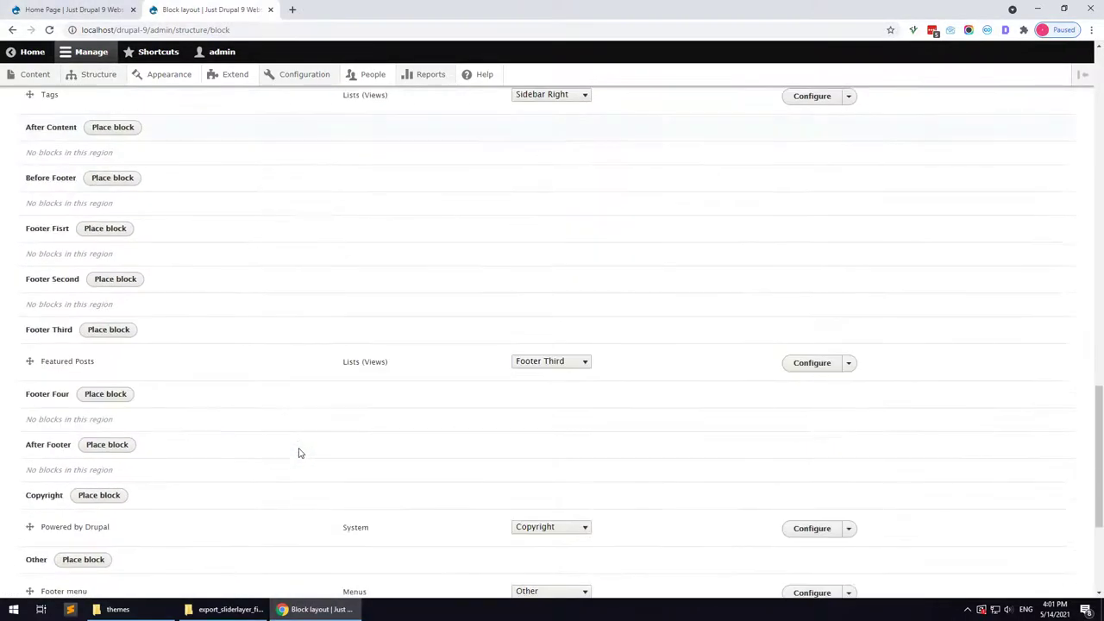
click(87, 321)
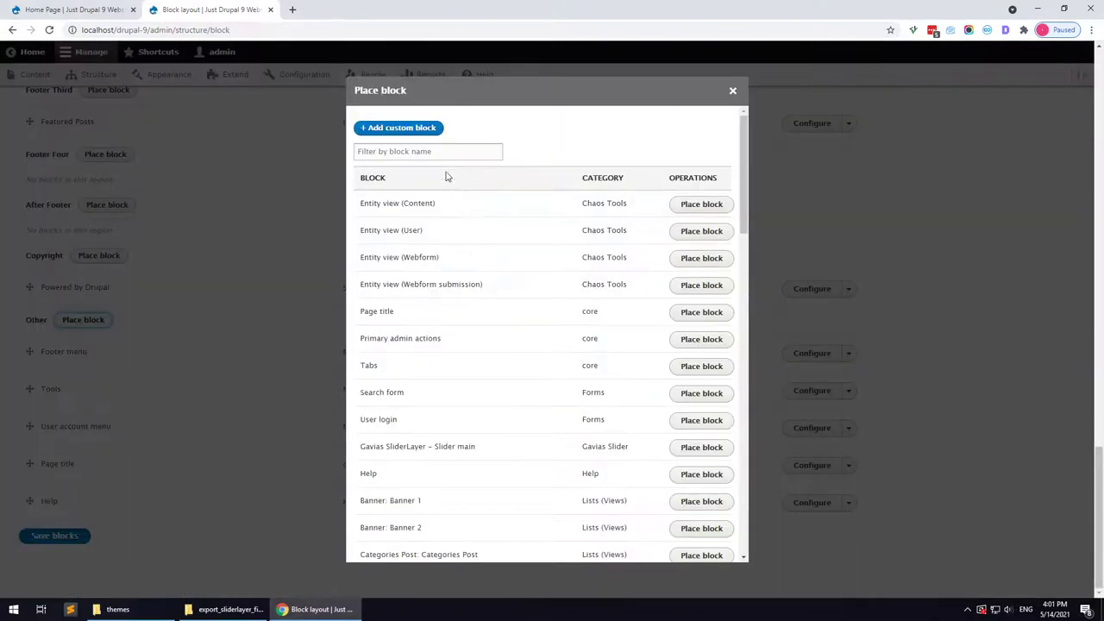
text(slider)
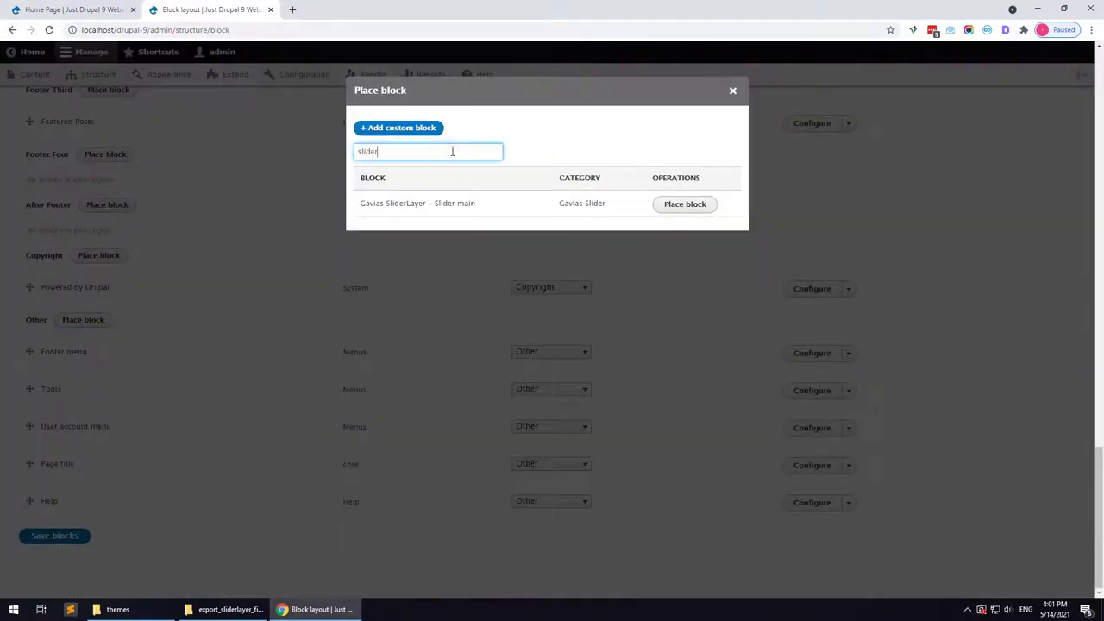
click(673, 205)
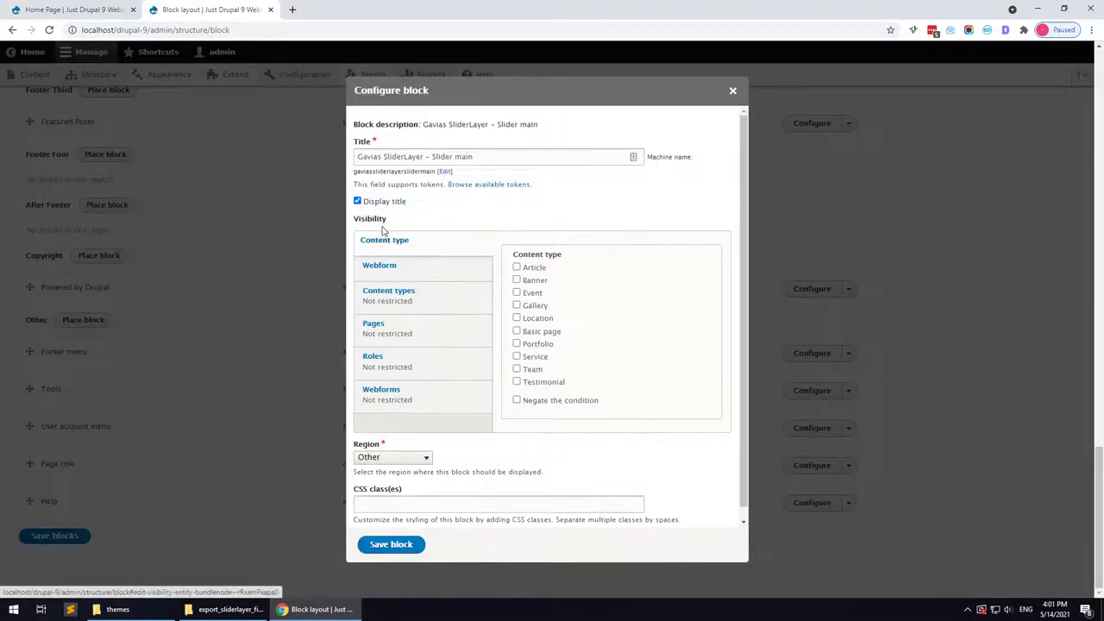
click(379, 546)
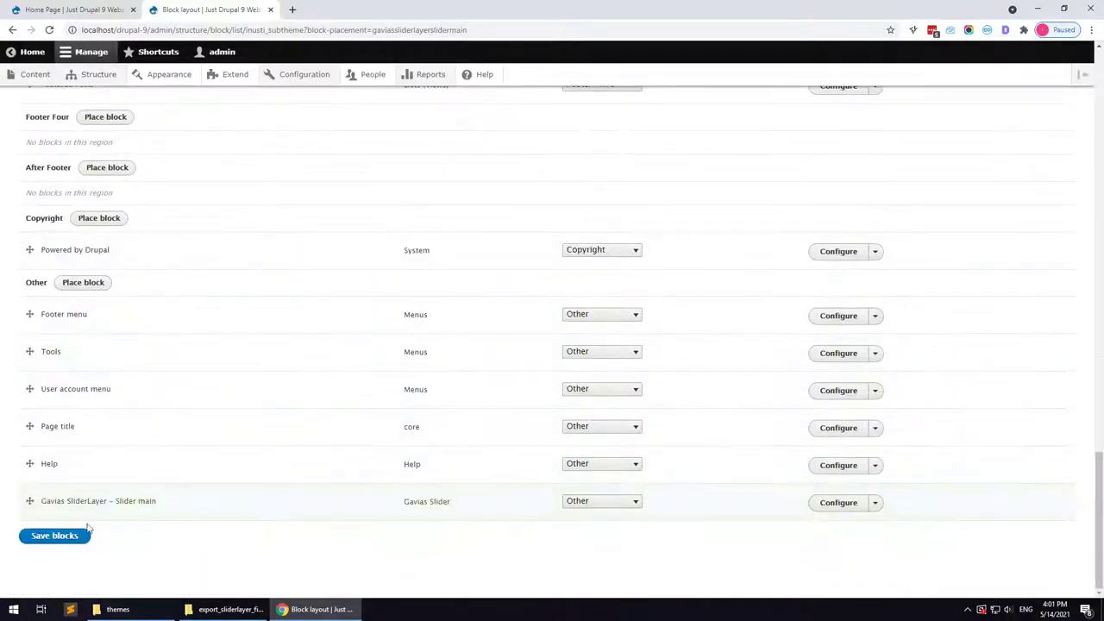
Edit the Home Page, set the Slider row's Drupal Block to "Gavias SliderLayer – Slider main", and save the Page Builder changes
click(76, 9)
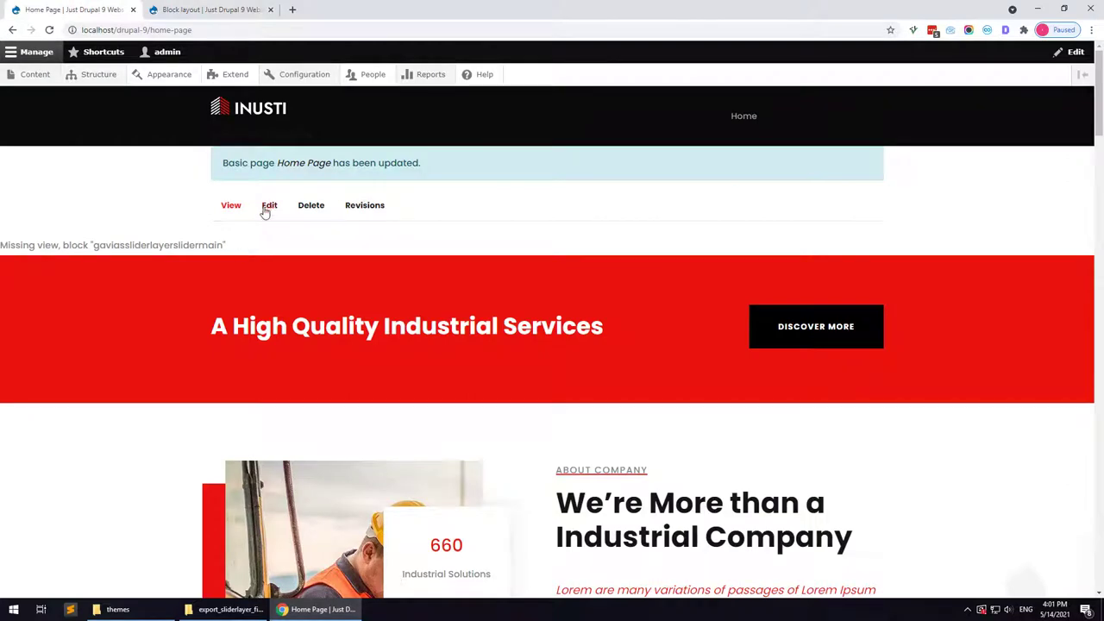
scroll(143, 394, down, 3)
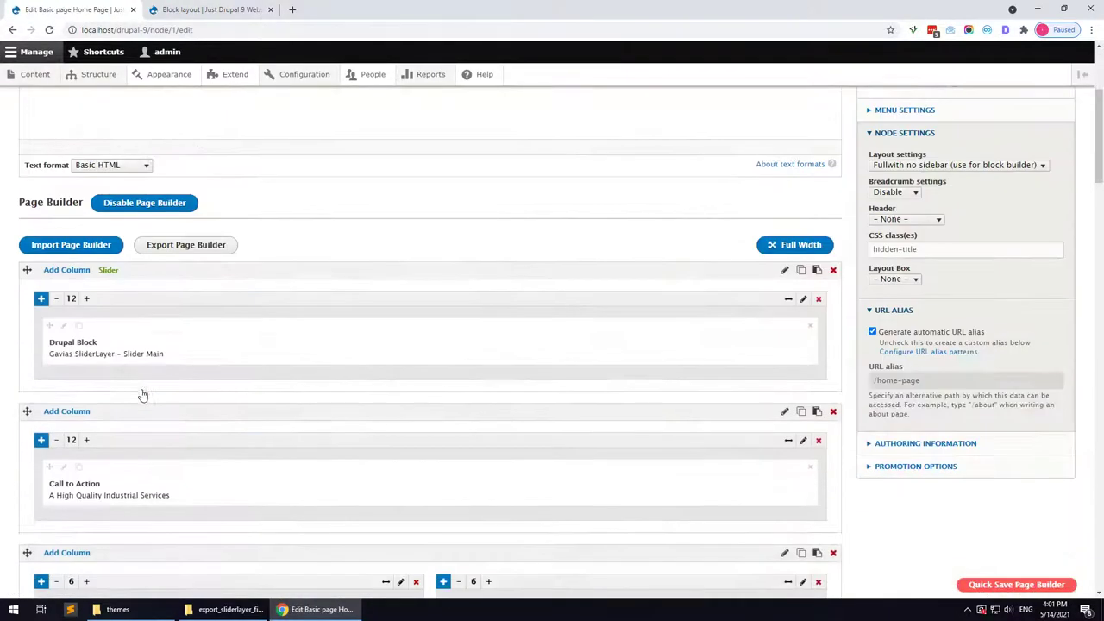
click(63, 325)
click(337, 215)
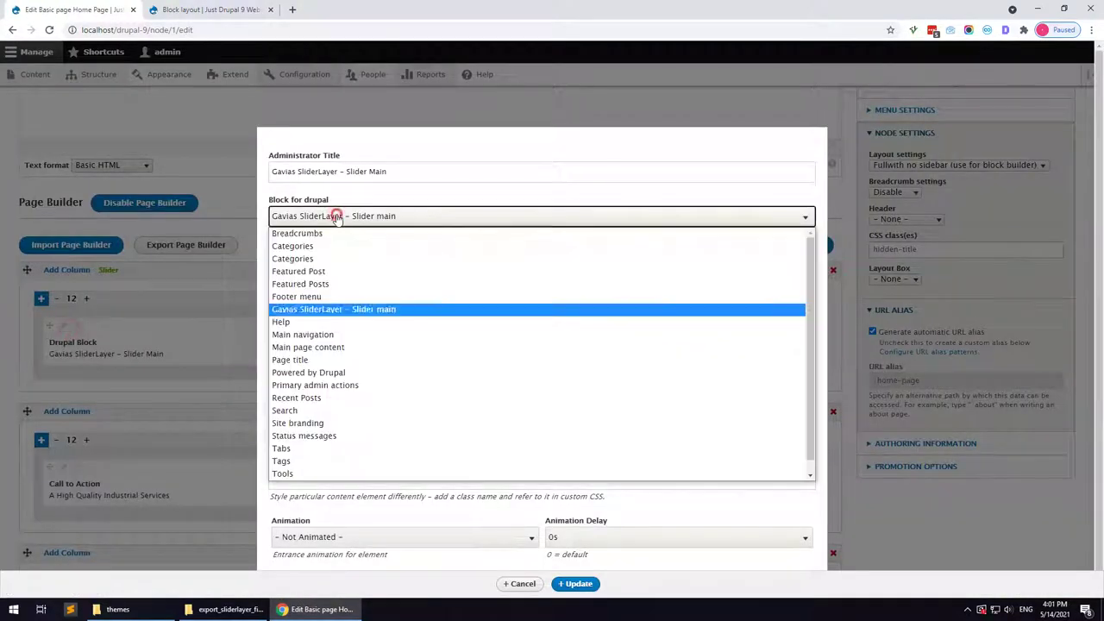
click(316, 310)
click(576, 584)
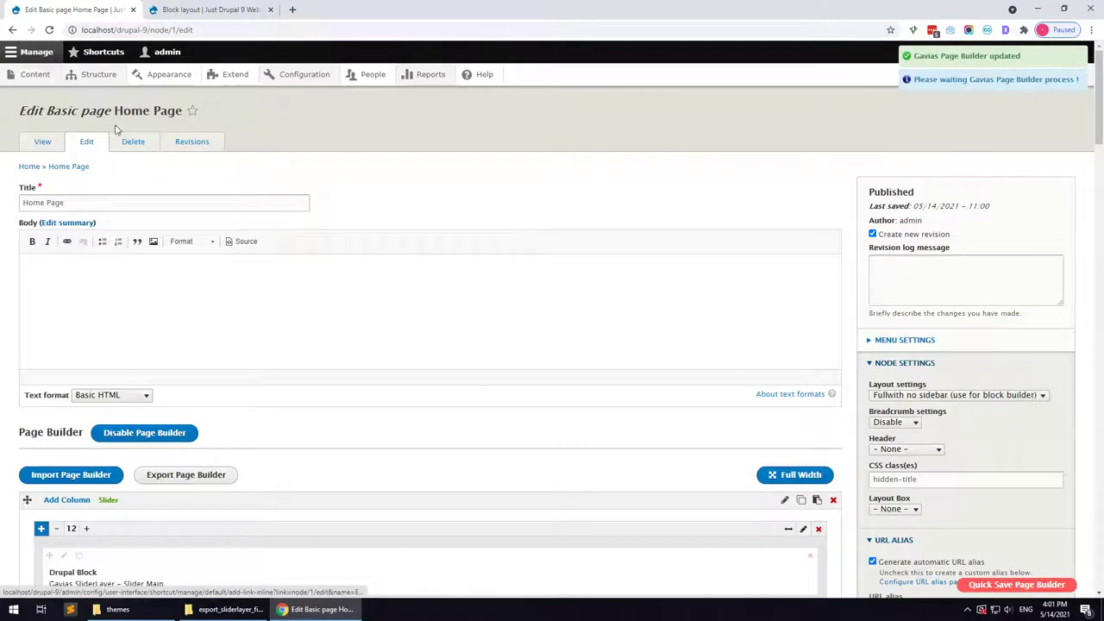
Open the Home Page view in a new browser tab and check the slider and the imported page content
right_click(48, 143)
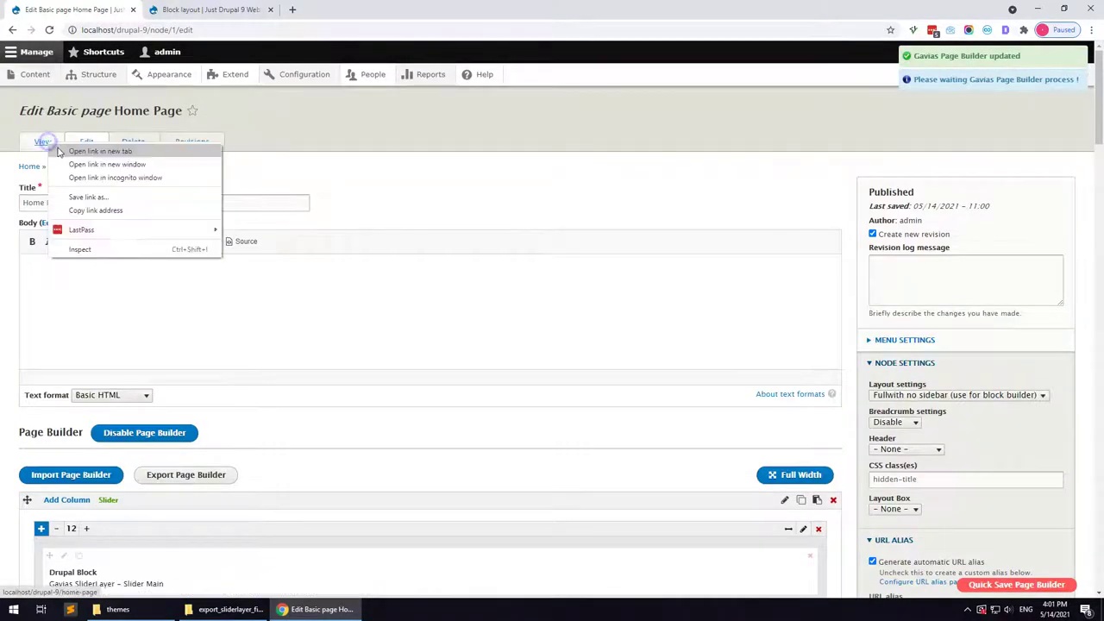
click(86, 151)
click(320, 9)
drag(319, 6, 213, 9)
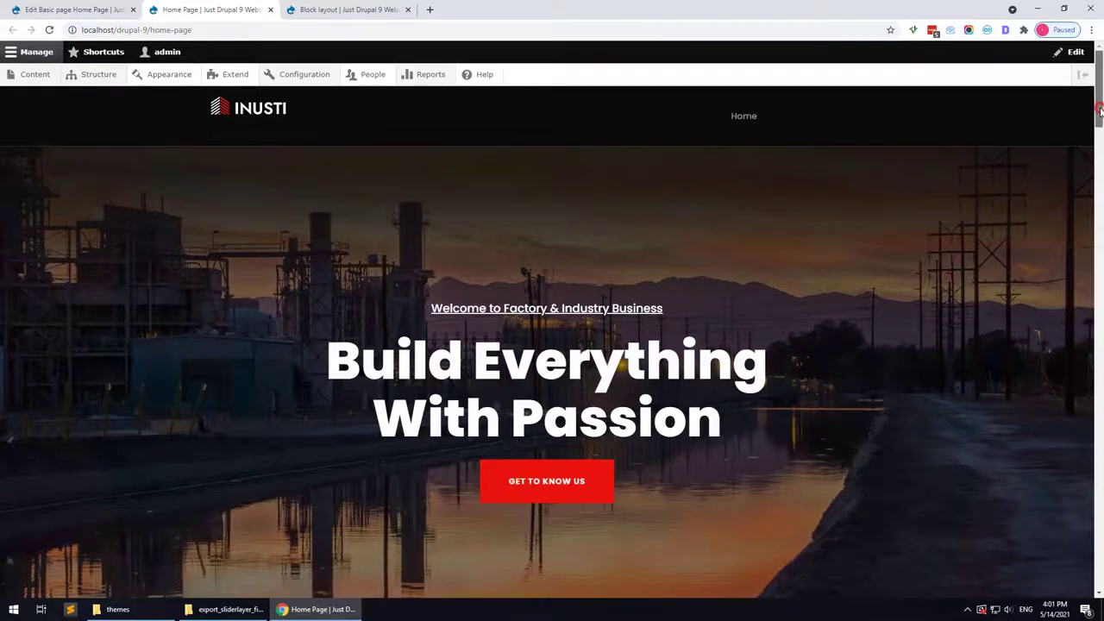
mouse_move(1099, 111)
mouse_down()
mouse_move(1089, 273)
mouse_move(1098, 574)
mouse_move(1101, 104)
mouse_up()
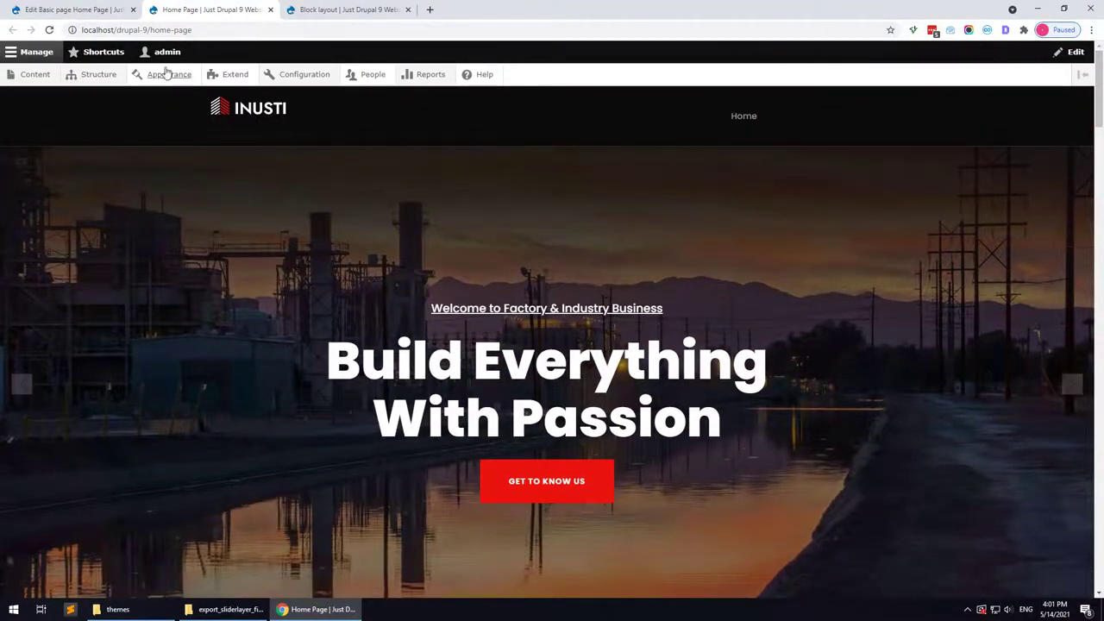
Copy the Home Page's path, set the default front page to /home-page in the basic site settings, save, and return to the site
drag(148, 30, 205, 29)
key(ctrl+c)
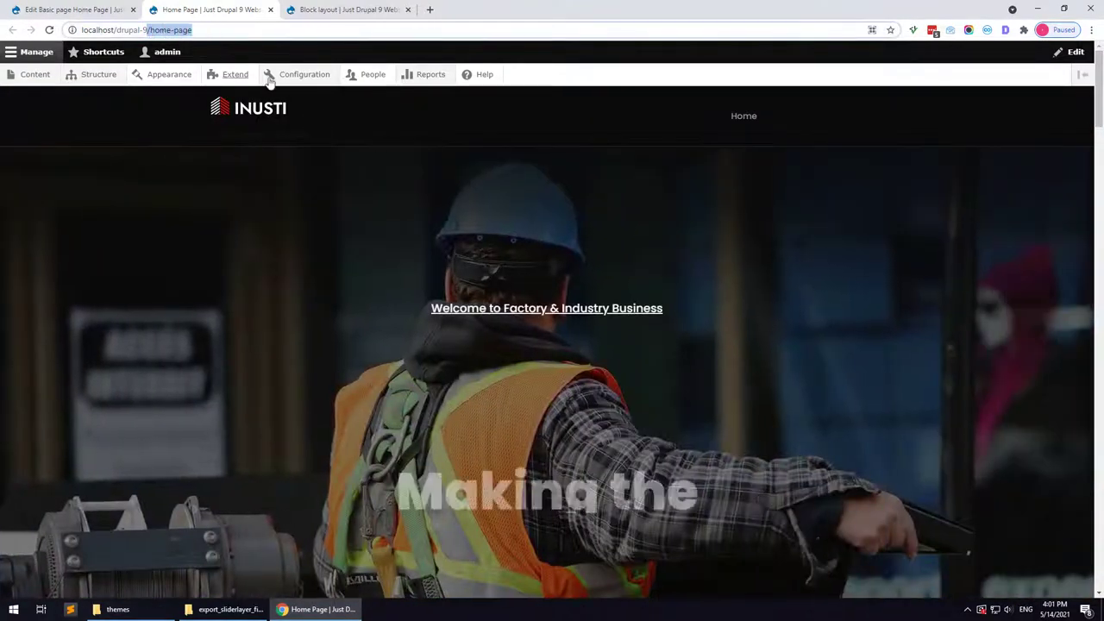
mouse_move(320, 79)
mouse_move(308, 125)
click(418, 123)
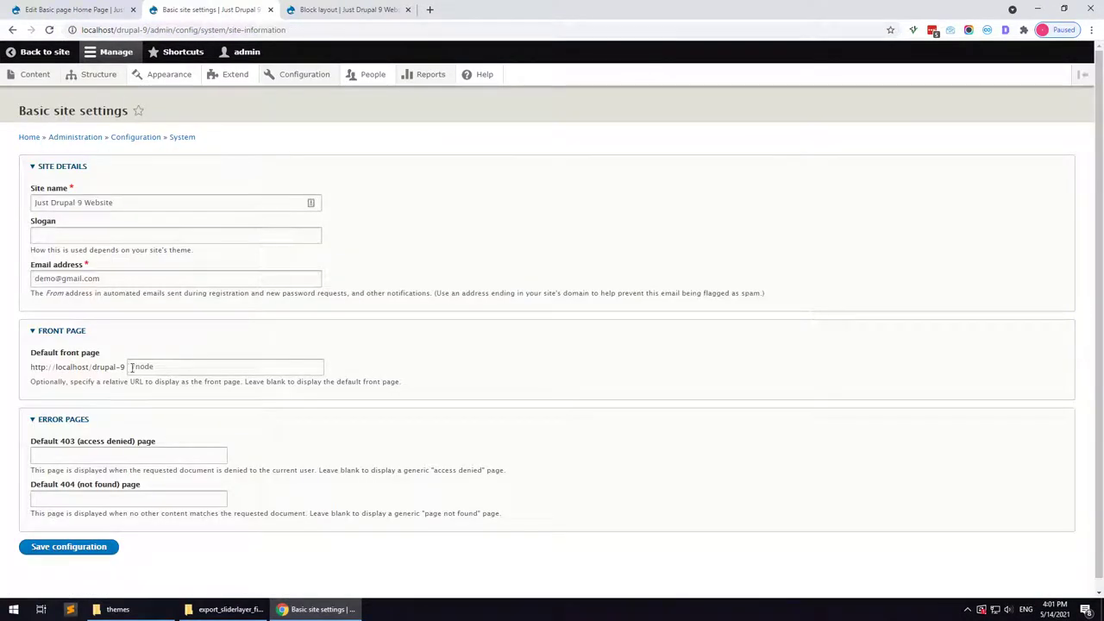
double_click(208, 363)
key(ctrl+v)
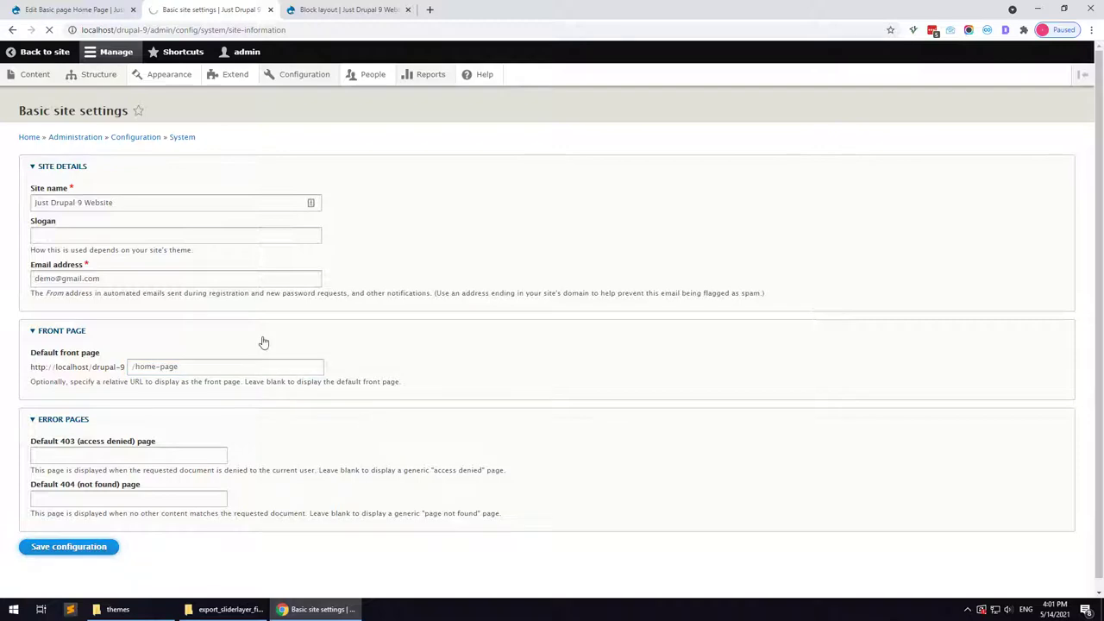
mouse_move(97, 91)
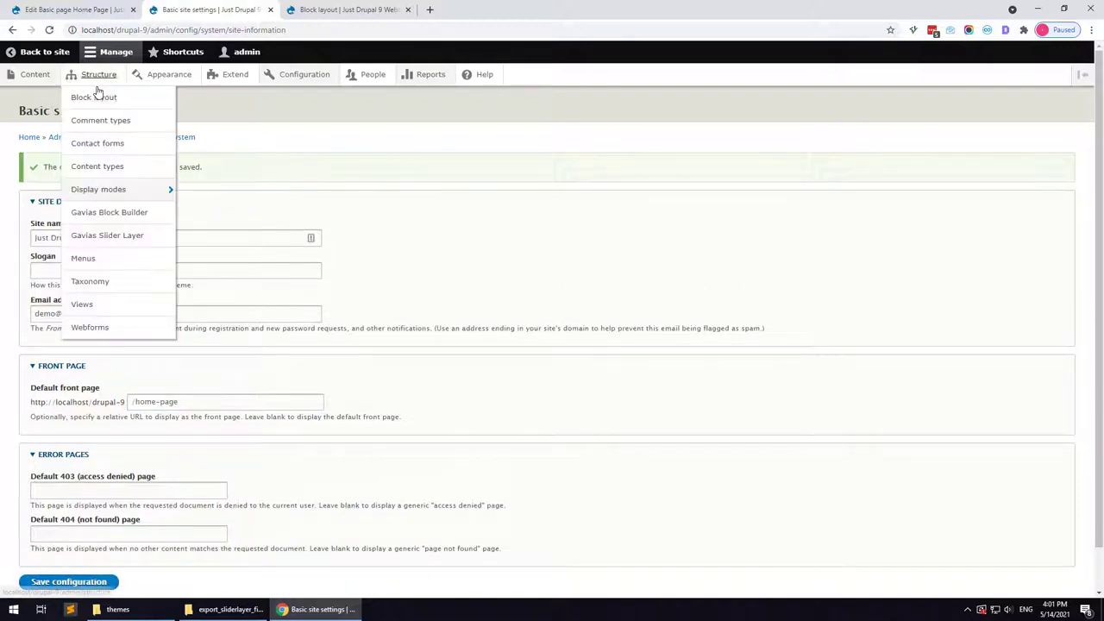
click(45, 51)
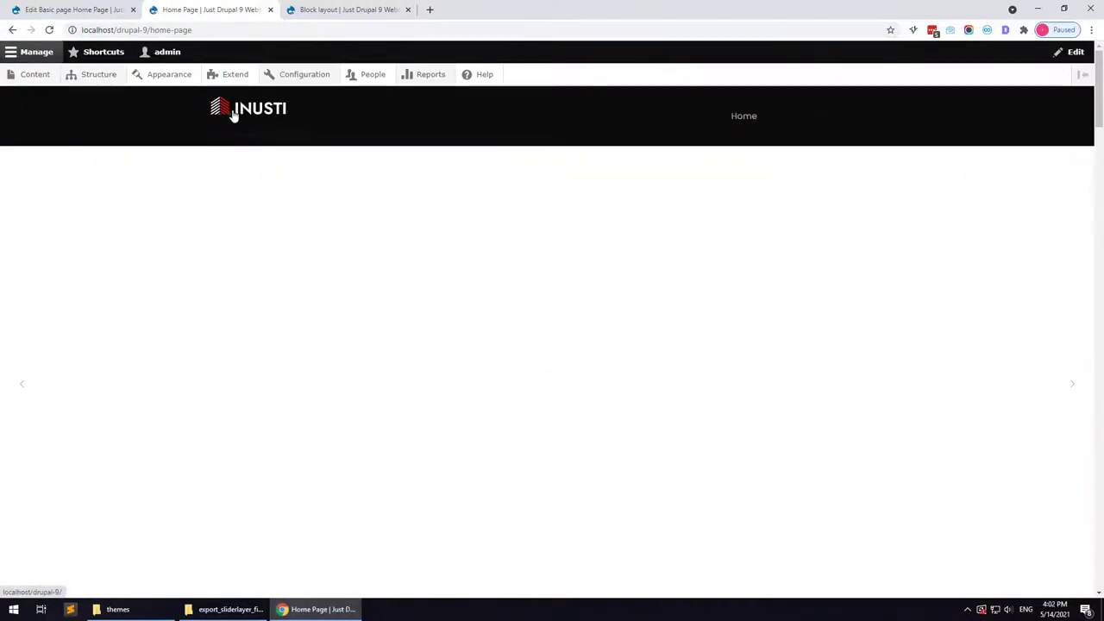
Load the site's front page, adjust the branding elements of the Site branding block in the block layout, and save the block
click(231, 114)
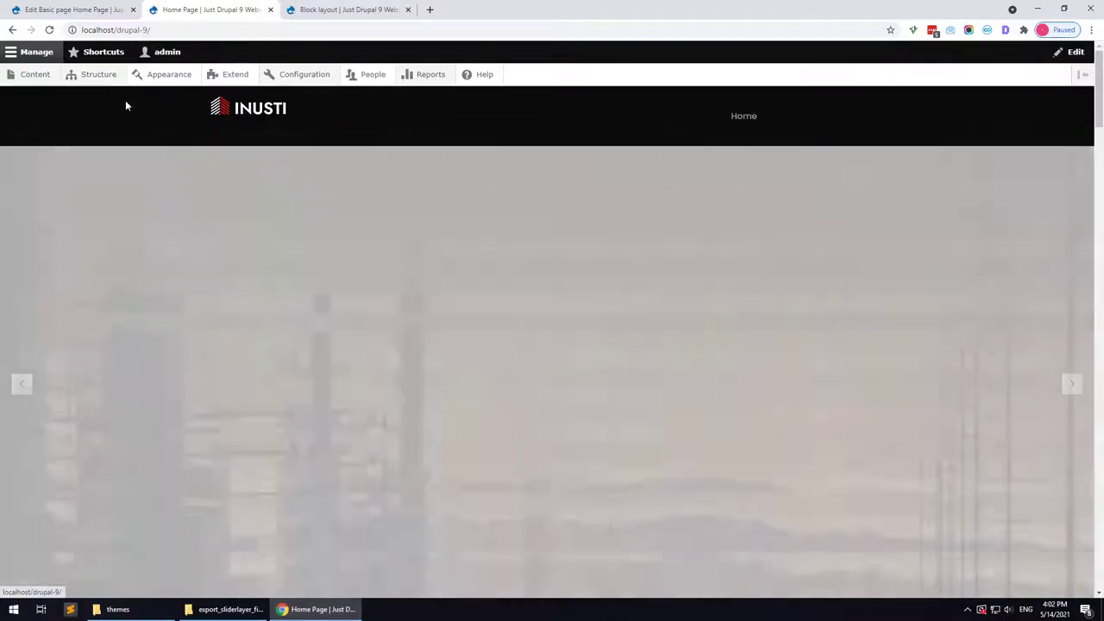
mouse_move(88, 79)
click(91, 99)
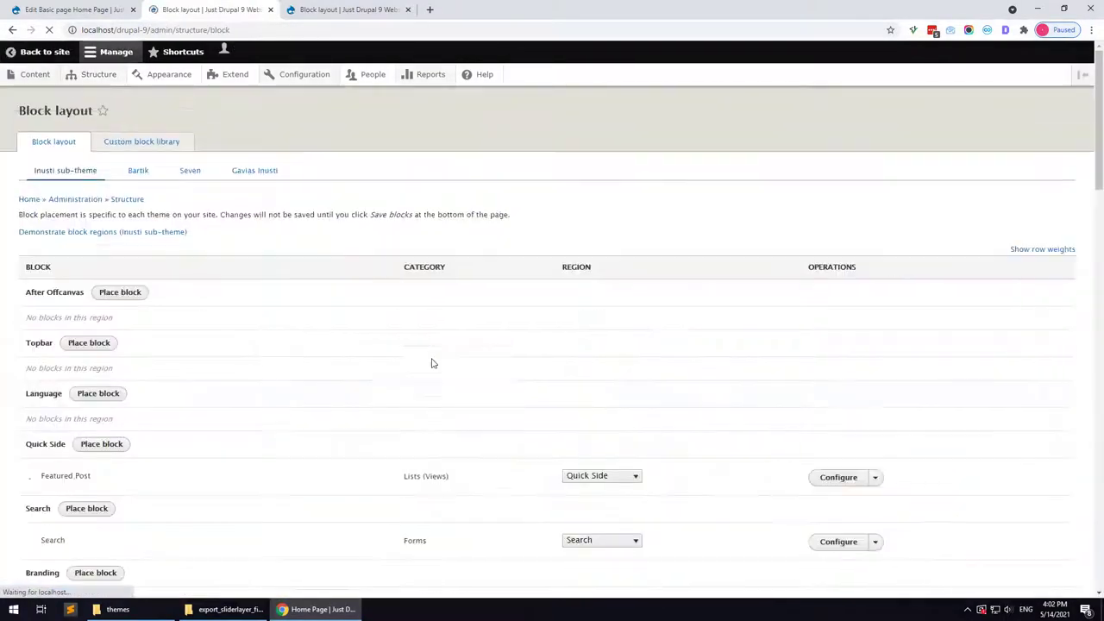
scroll(358, 377, down, 3)
scroll(354, 376, down, 1)
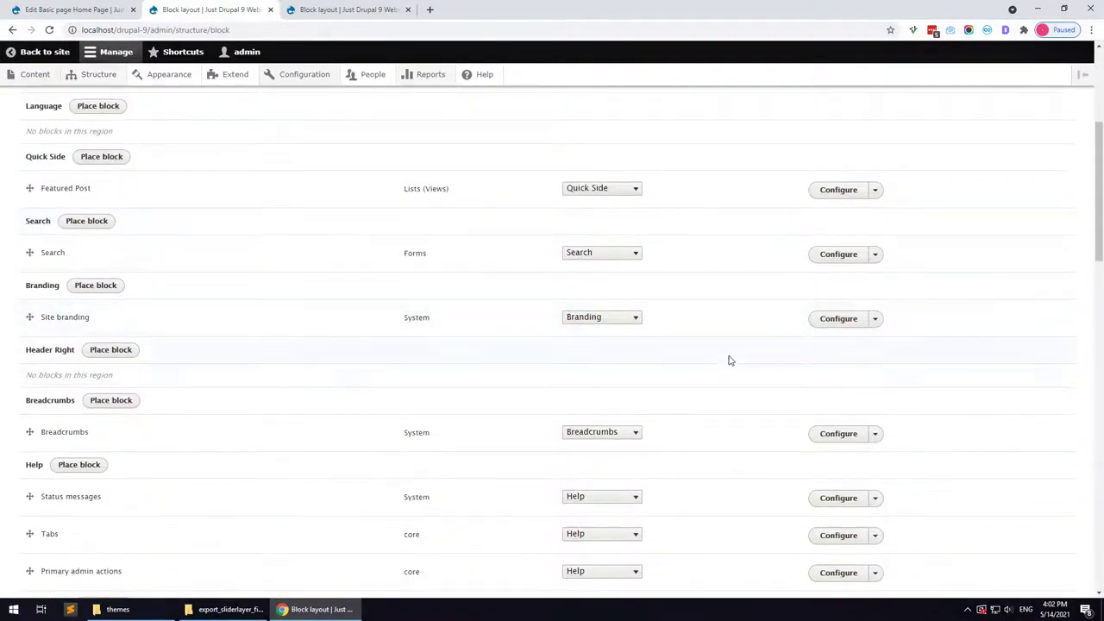
click(834, 321)
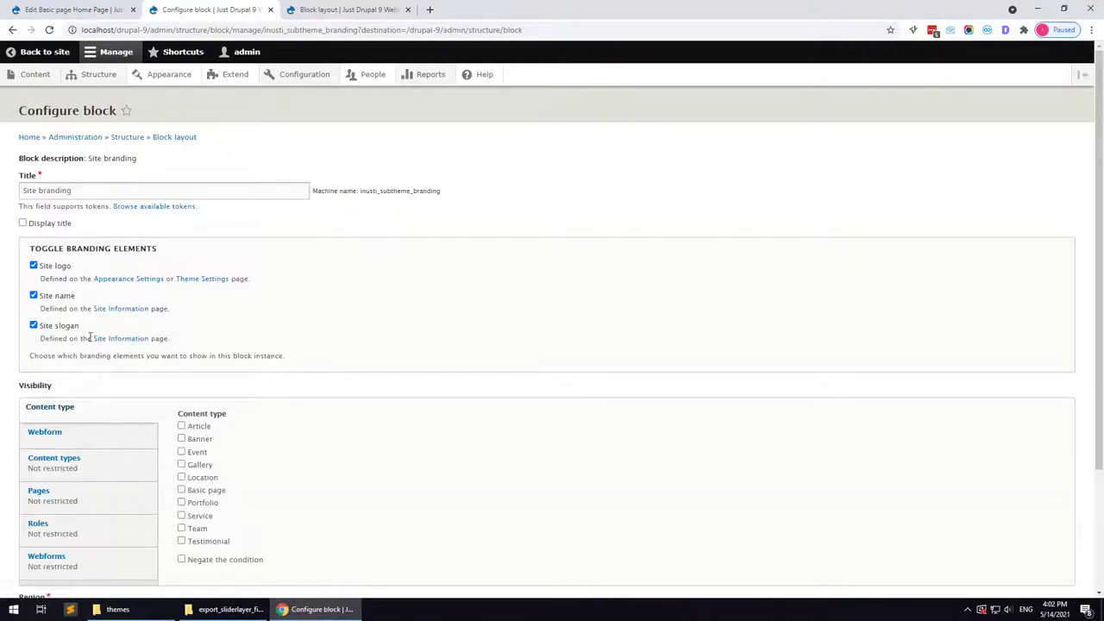
scroll(63, 431, down, 3)
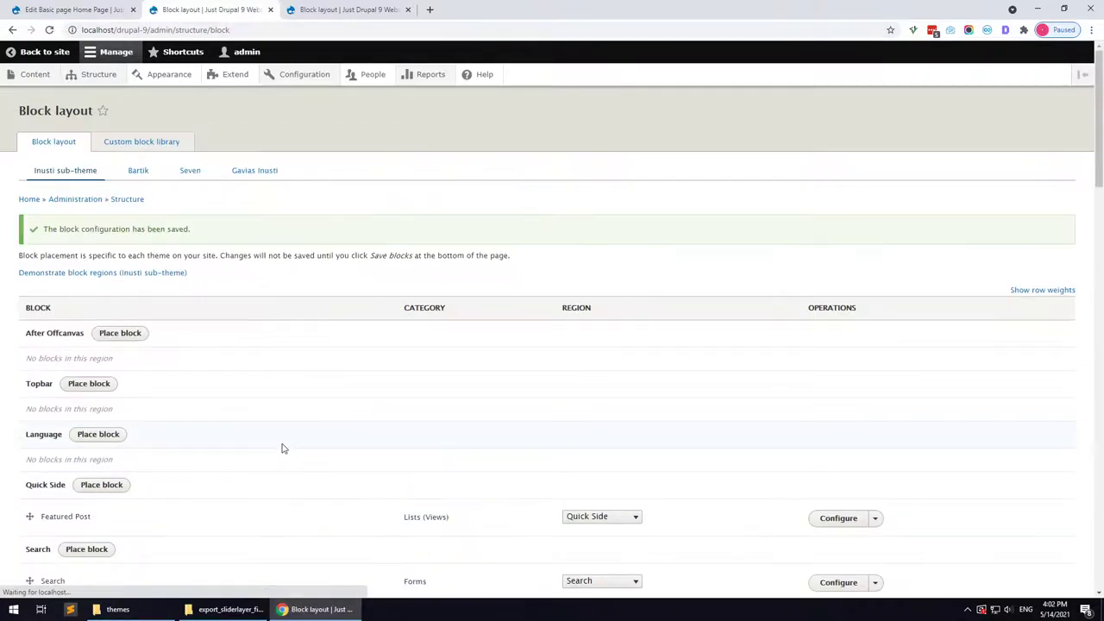
Change the number of levels displayed by the Main navigation block, save the block, and review the front page
scroll(281, 445, down, 5)
scroll(466, 444, down, 2)
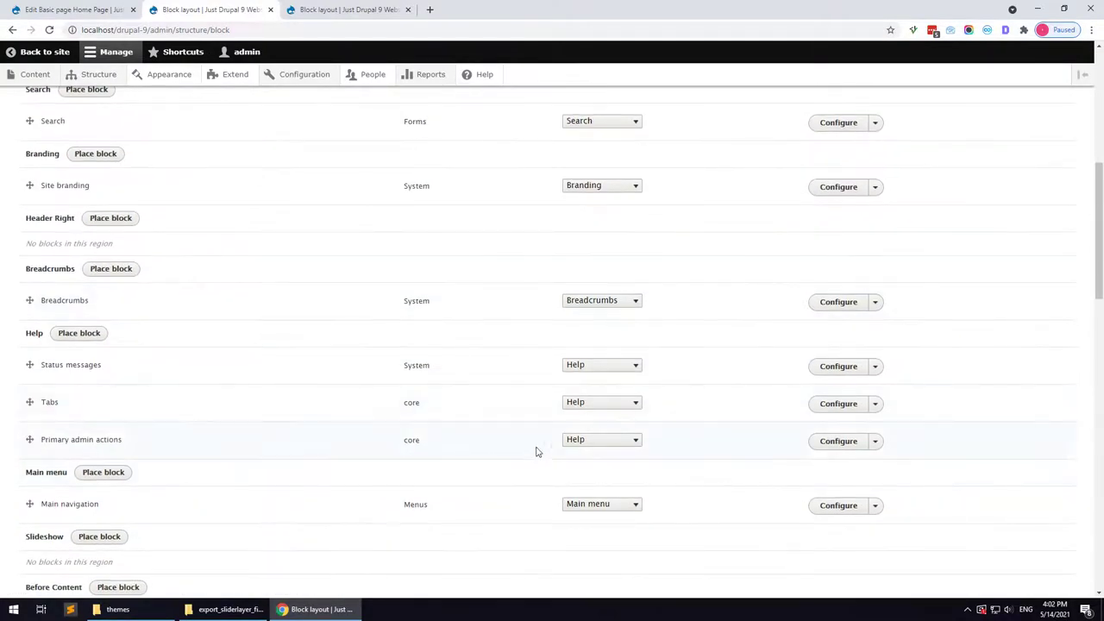
scroll(536, 451, down, 1)
click(823, 446)
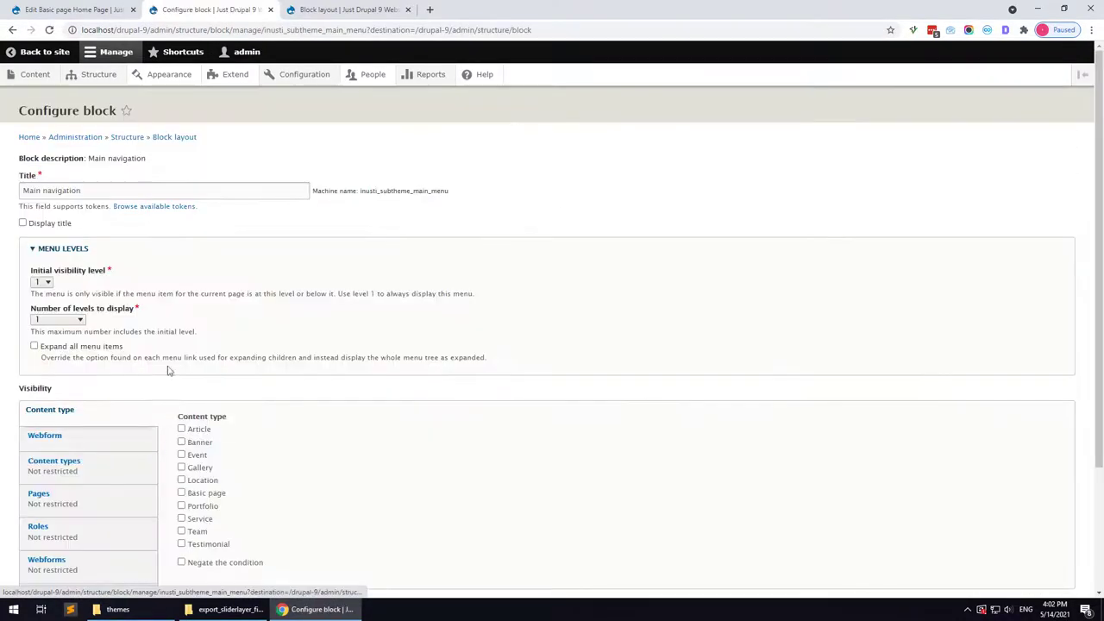
click(67, 320)
click(52, 446)
scroll(74, 476, down, 2)
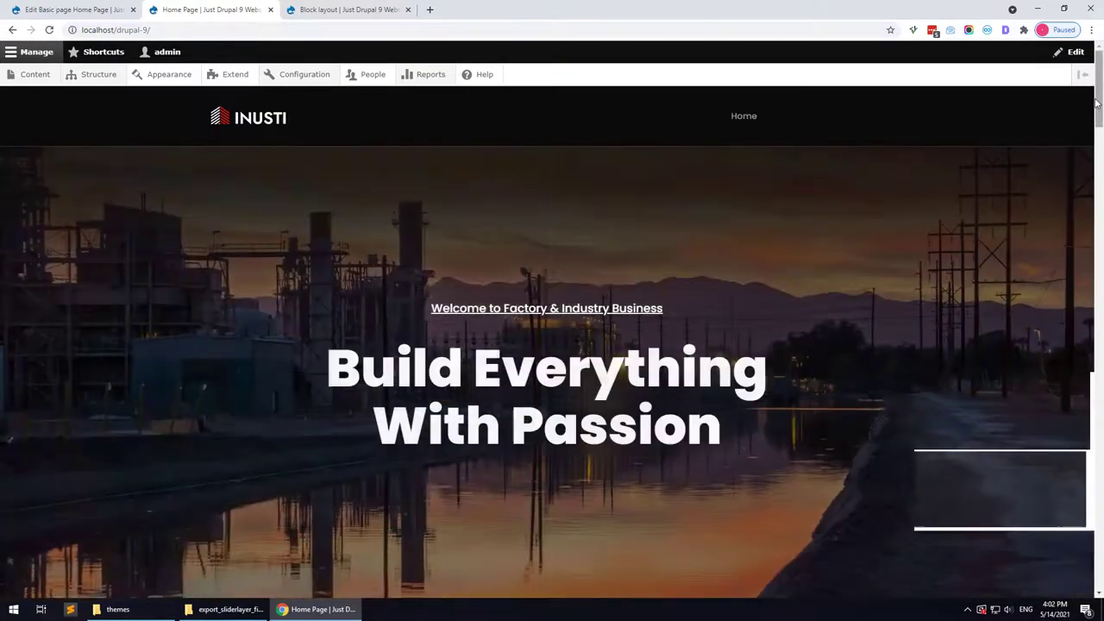
drag(1095, 107, 1100, 54)
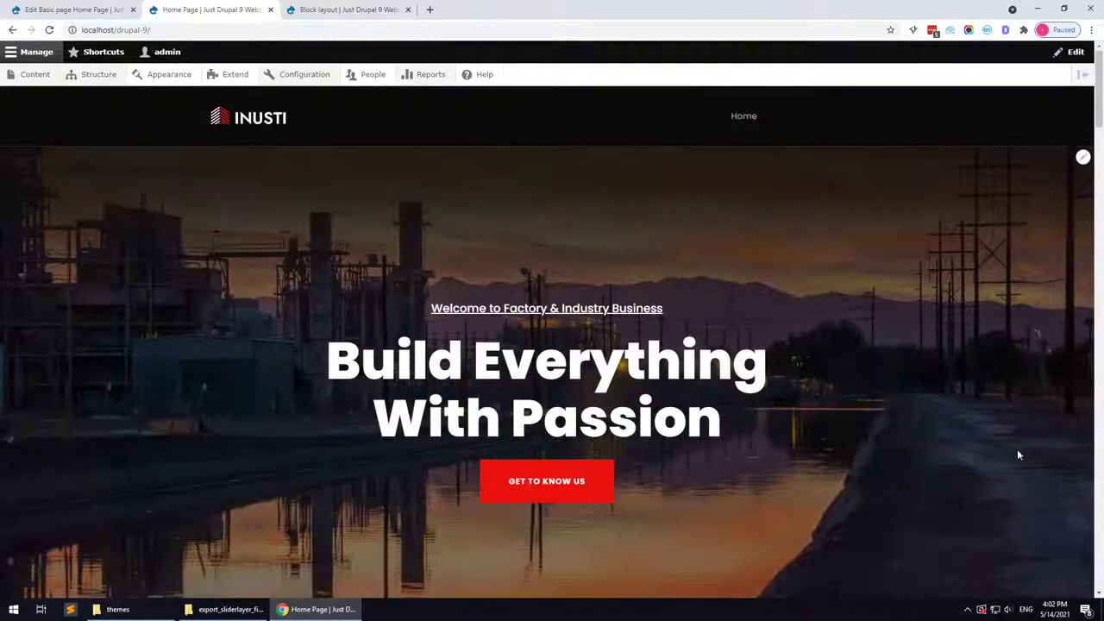